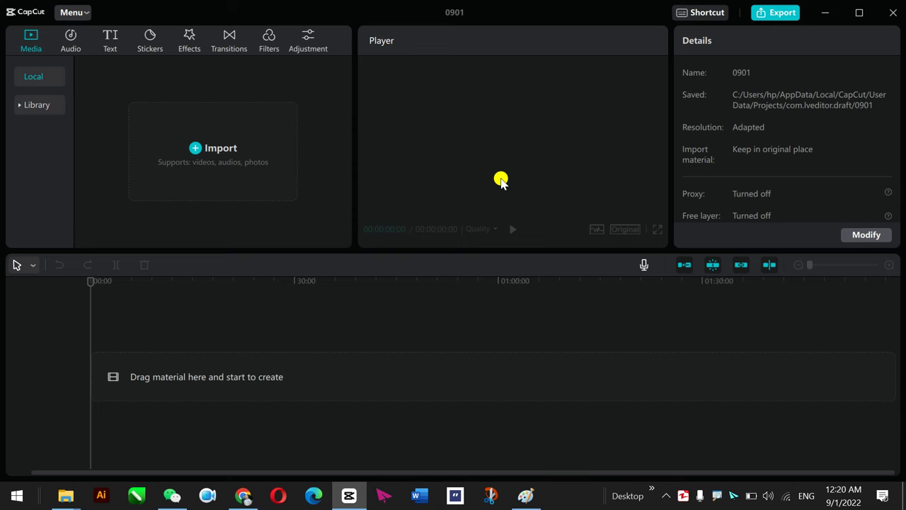
Import the talking-head video from the desktop into CapCut and preview the clip
key("super+d")
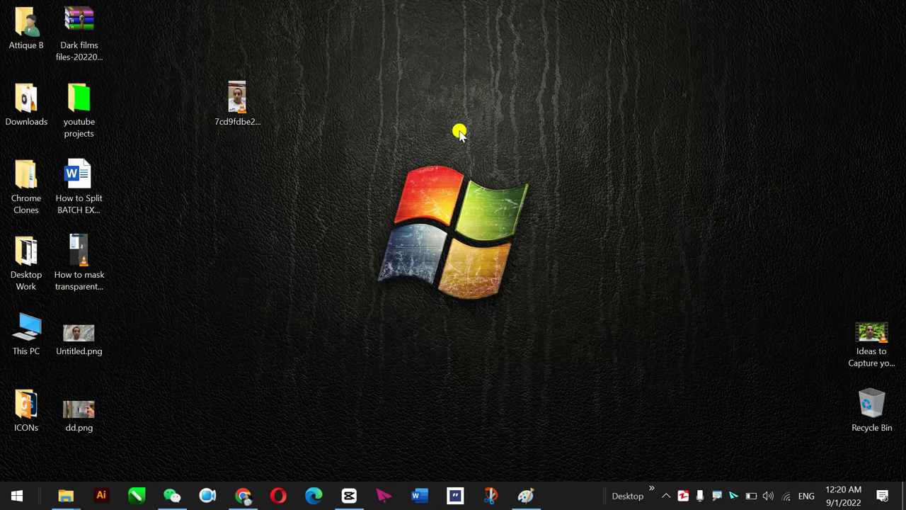
left_click_drag(241, 97, 252, 157)
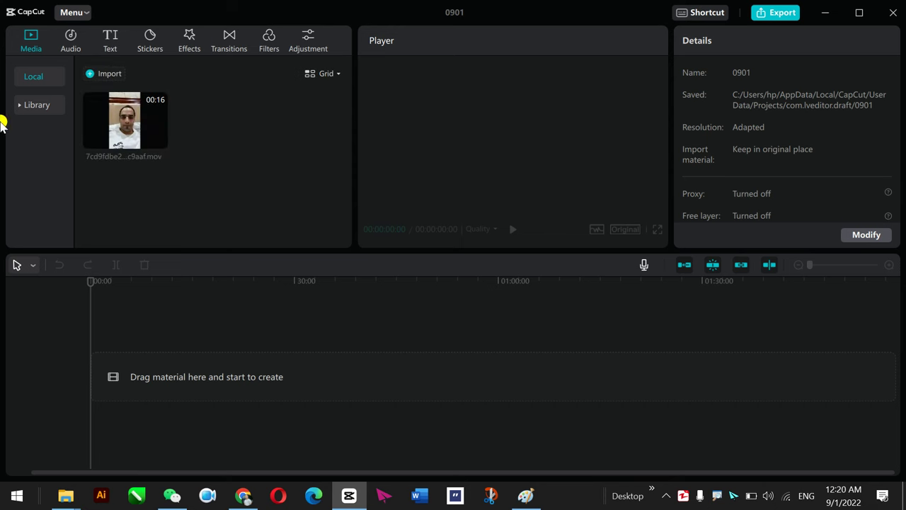
left_click(132, 119)
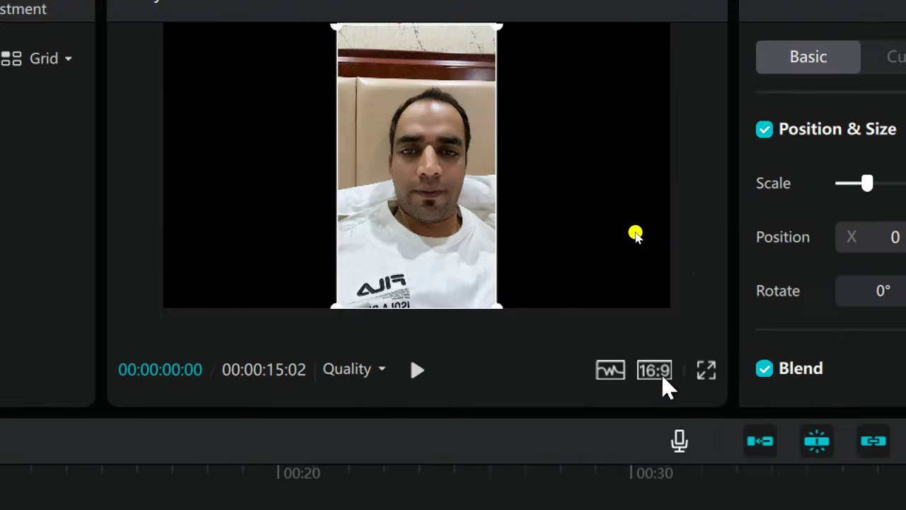
Change the project canvas aspect ratio to vertical 9:16
left_click(630, 230)
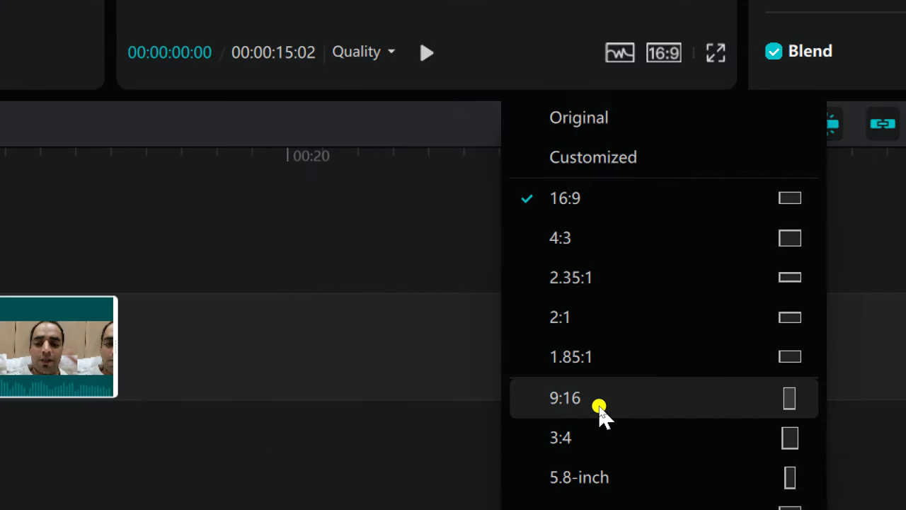
left_click(599, 409)
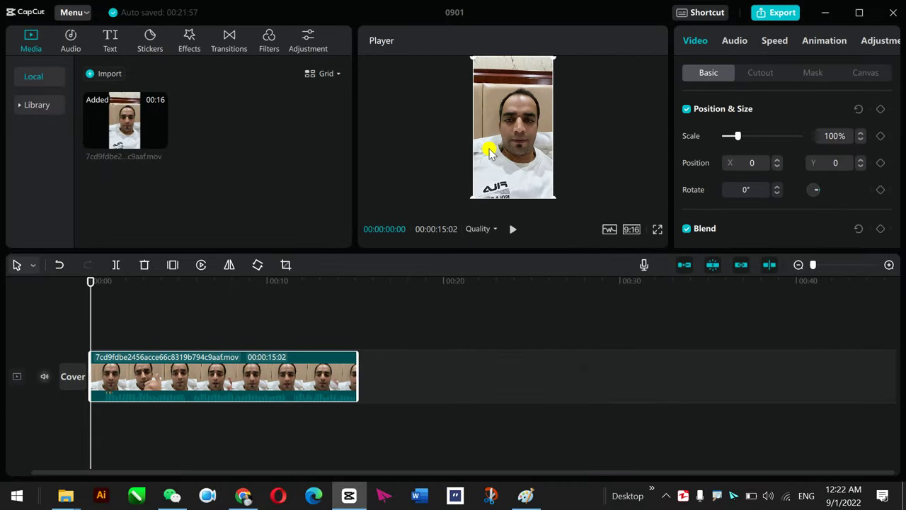
left_click_drag(521, 92, 534, 79)
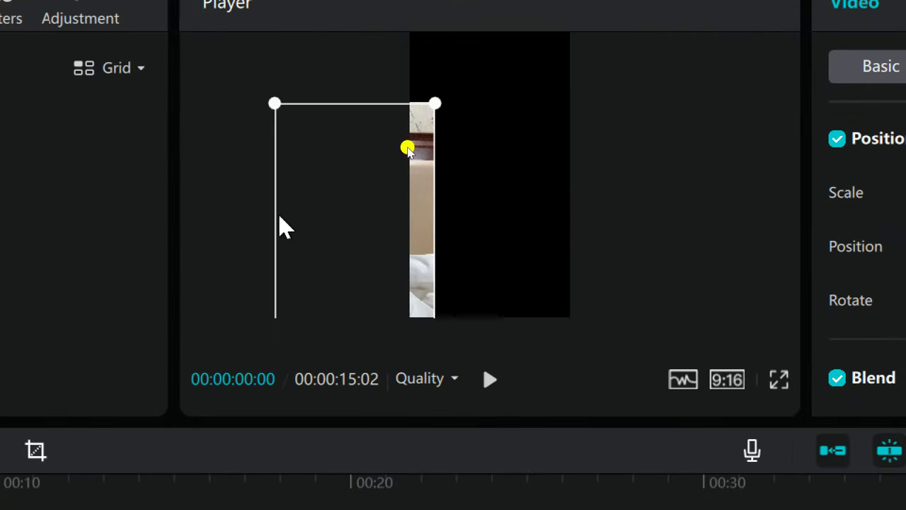
left_click_drag(432, 140, 500, 105)
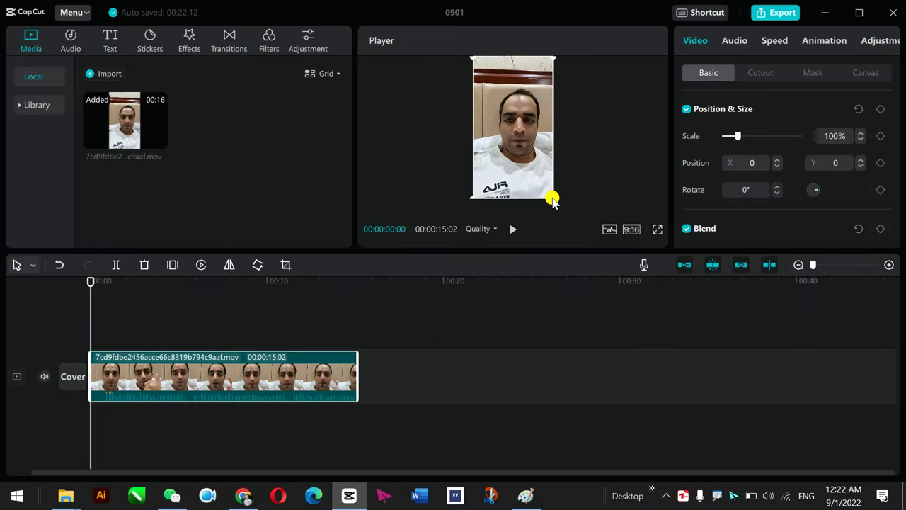
left_click_drag(553, 202, 543, 174)
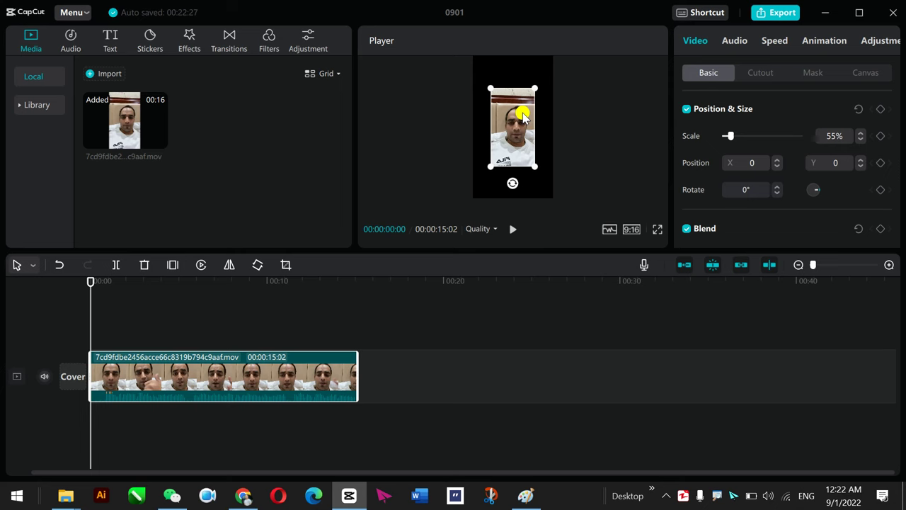
key("ctrl+z")
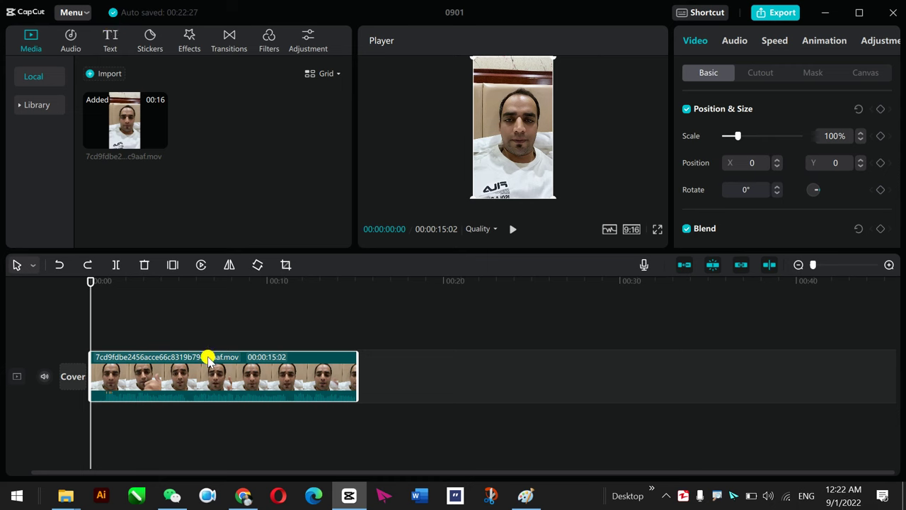
left_click(108, 35)
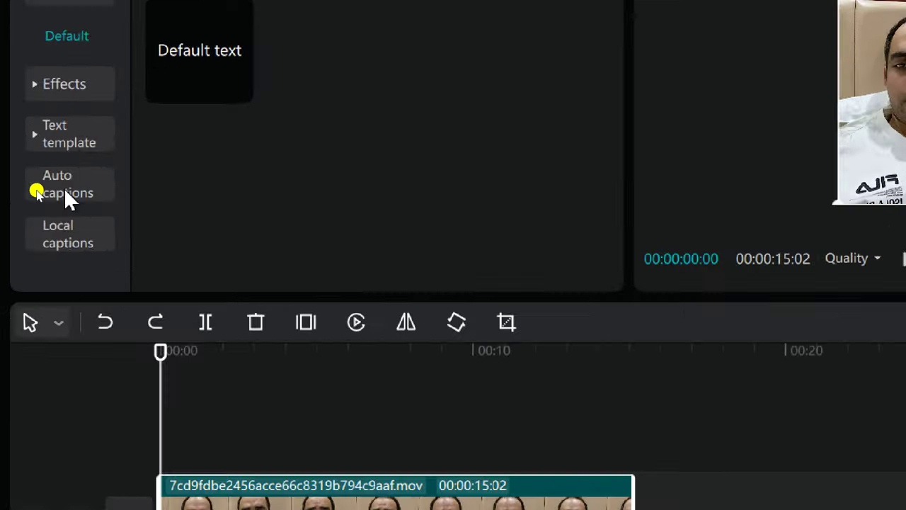
Create auto captions from the clip's speech and select the first caption clip
left_click(36, 191)
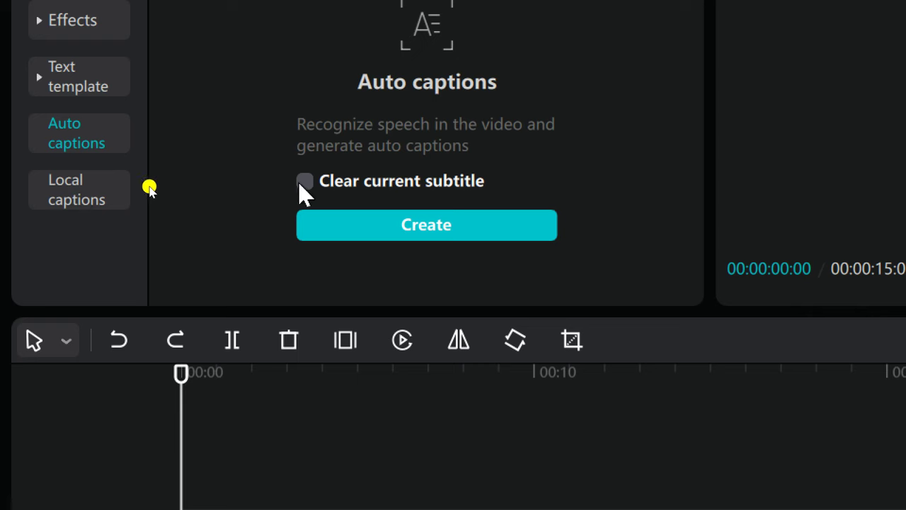
left_click(419, 233)
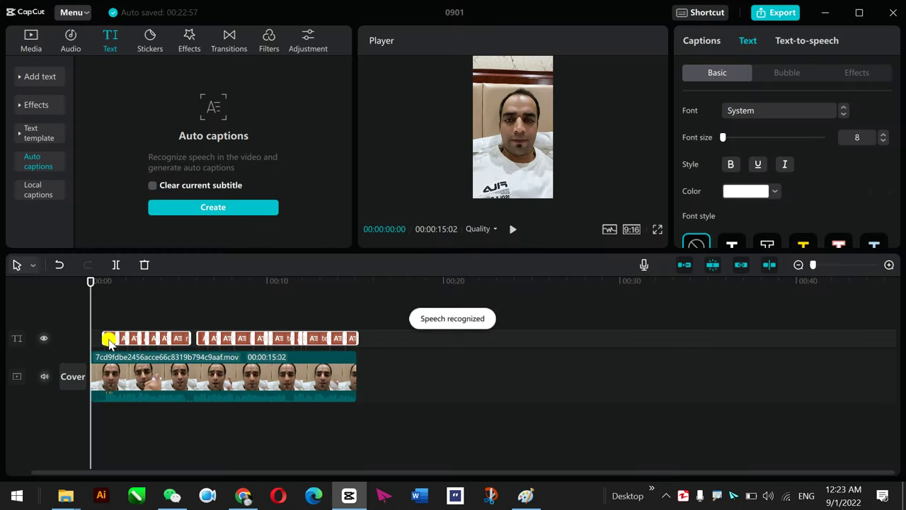
left_click(110, 339)
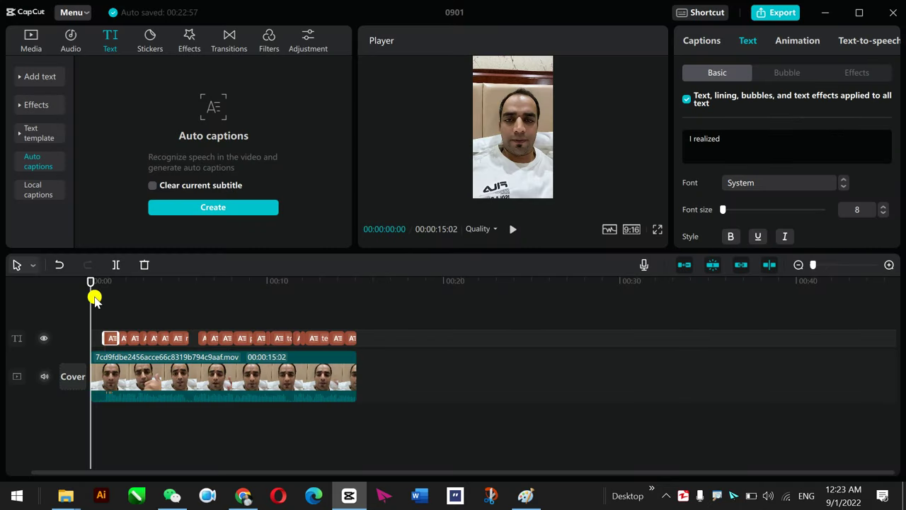
Enlarge the 'I realized' caption in the frame and make its text red
left_click_drag(90, 282, 111, 284)
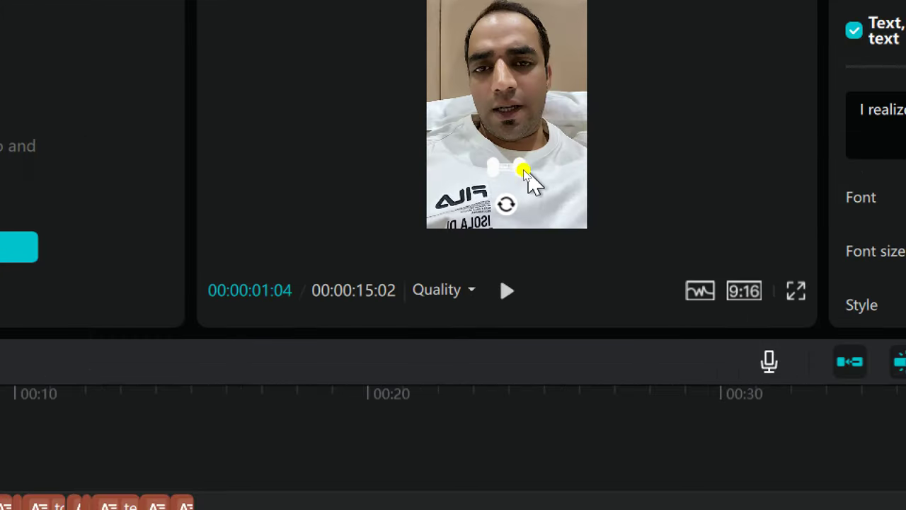
left_click_drag(522, 172, 571, 230)
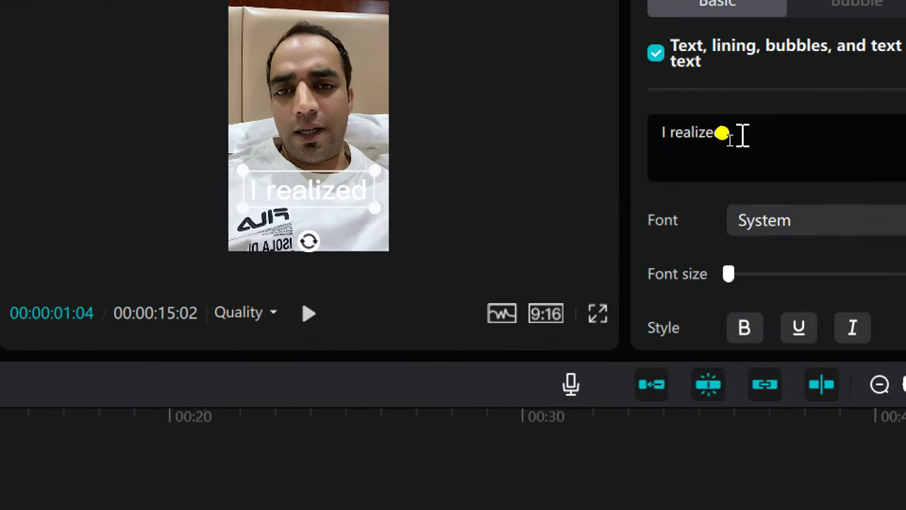
scroll(741, 134, "down", 2)
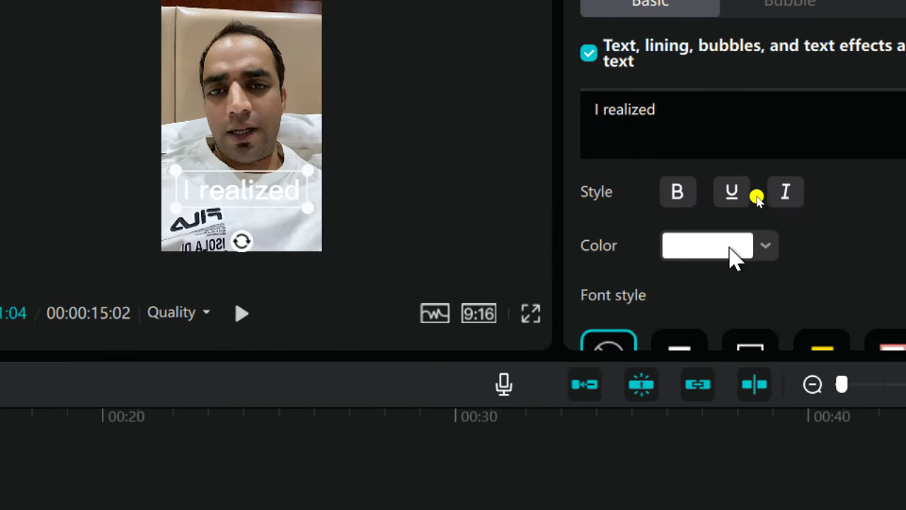
left_click(771, 245)
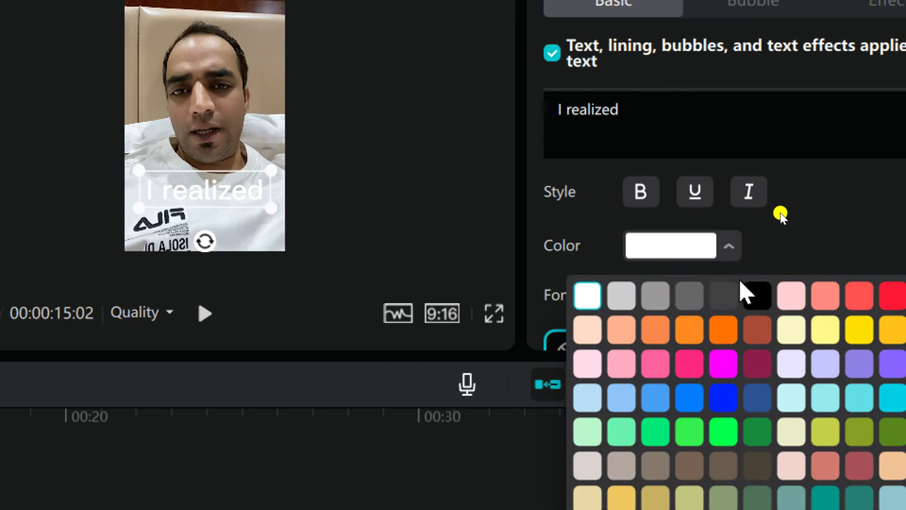
left_click(758, 295)
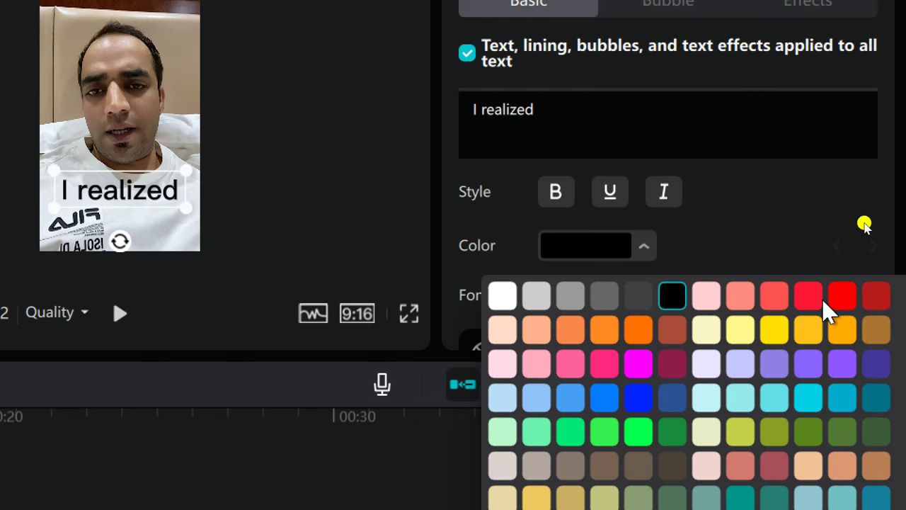
left_click(841, 294)
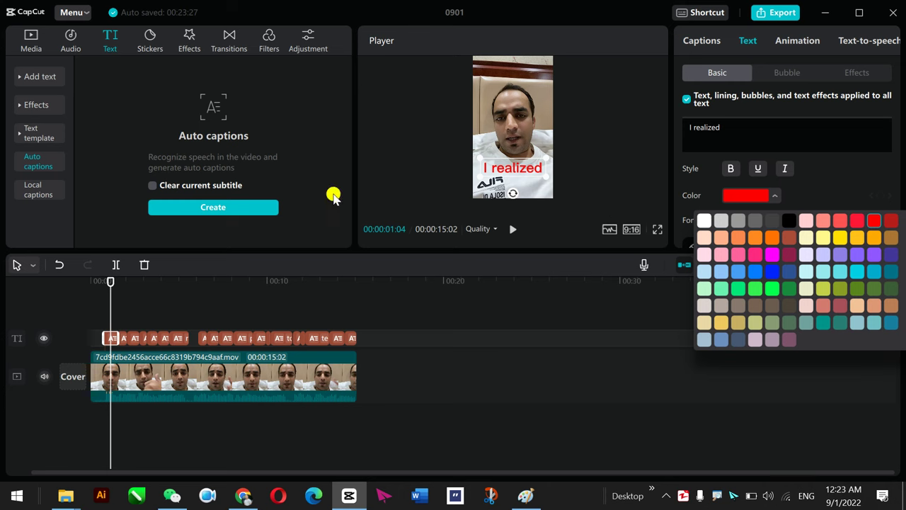
Turn the word 'realized' black so only 'I' stays red
left_click_drag(693, 128, 719, 127)
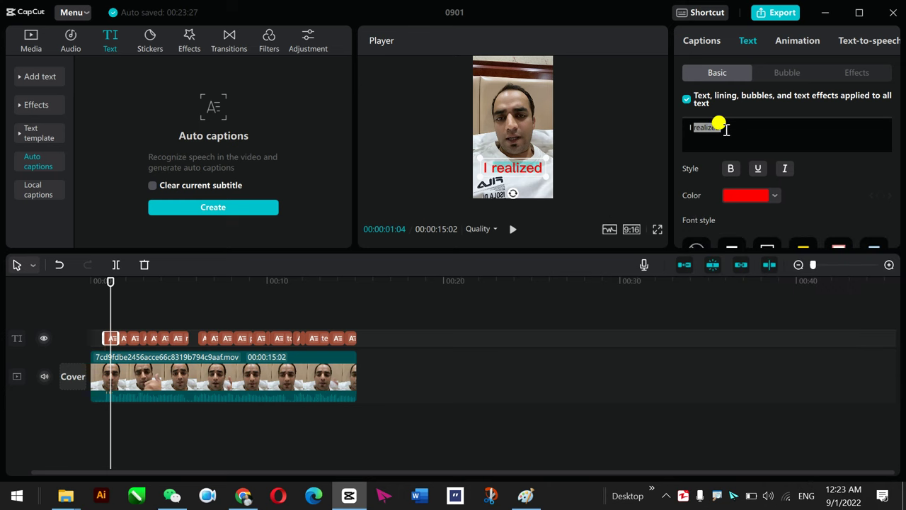
left_click(775, 197)
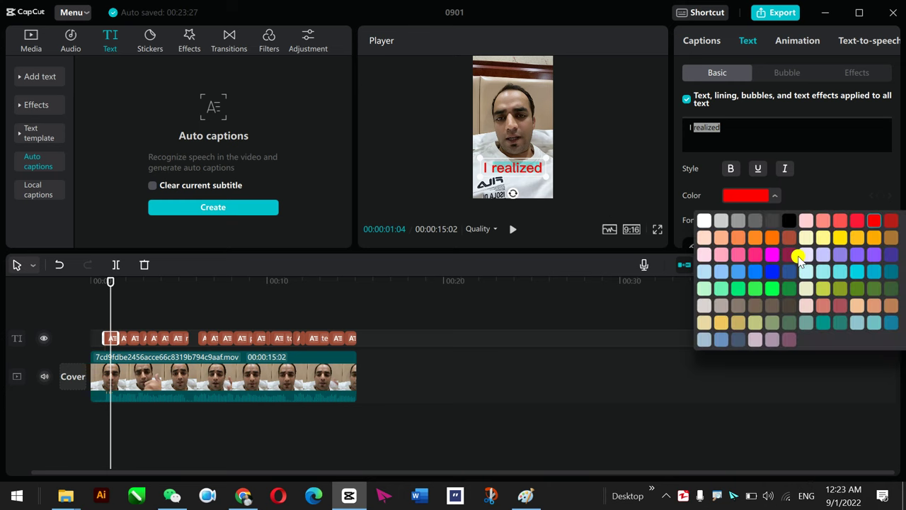
left_click(789, 220)
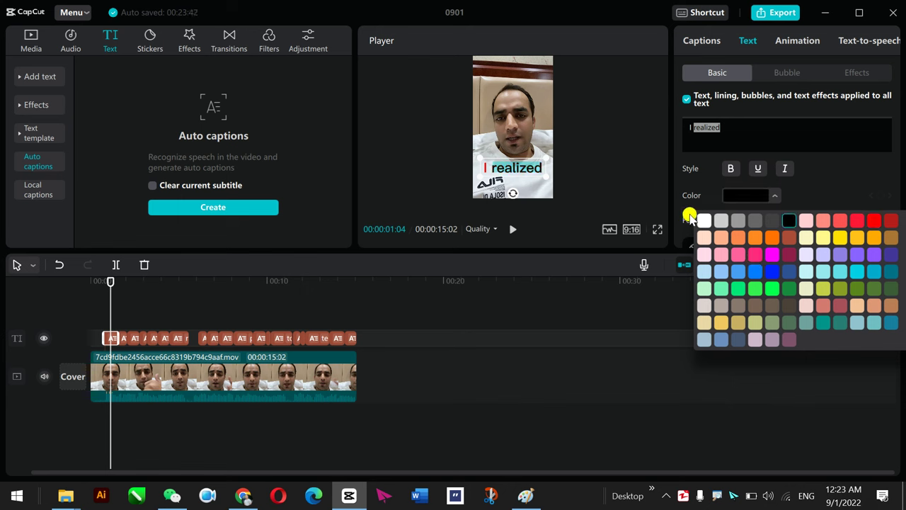
Apply the Jolt Forward In animation to the 'I realized' caption
left_click(796, 43)
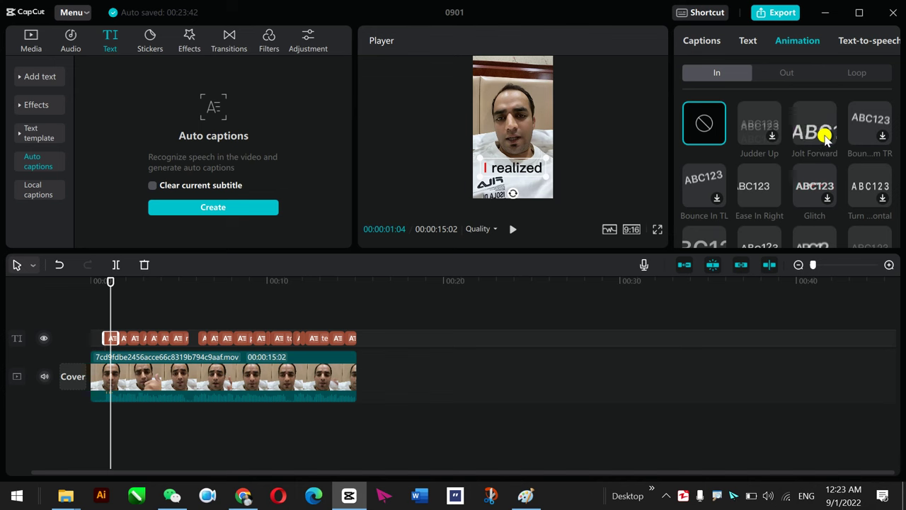
left_click(878, 151)
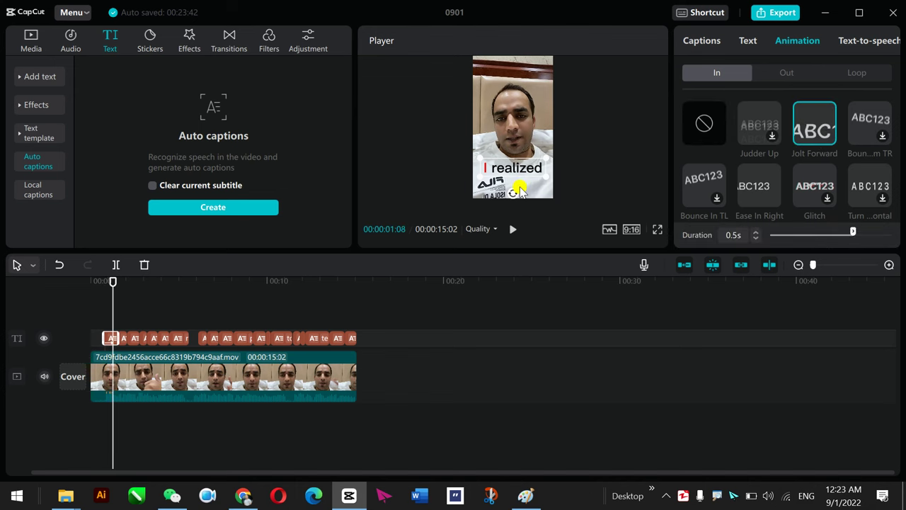
left_click(233, 374)
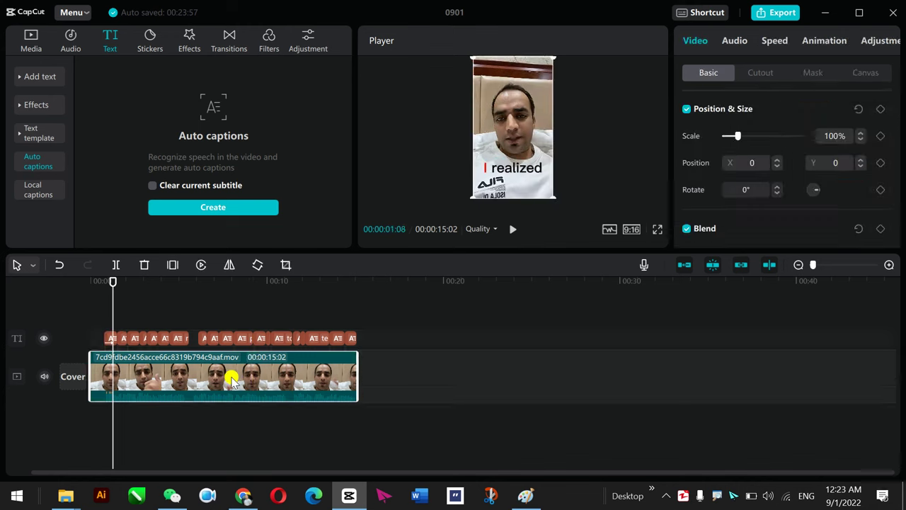
Set the talking-head clip's volume to -∞dB and play the preview to check it
left_click(736, 40)
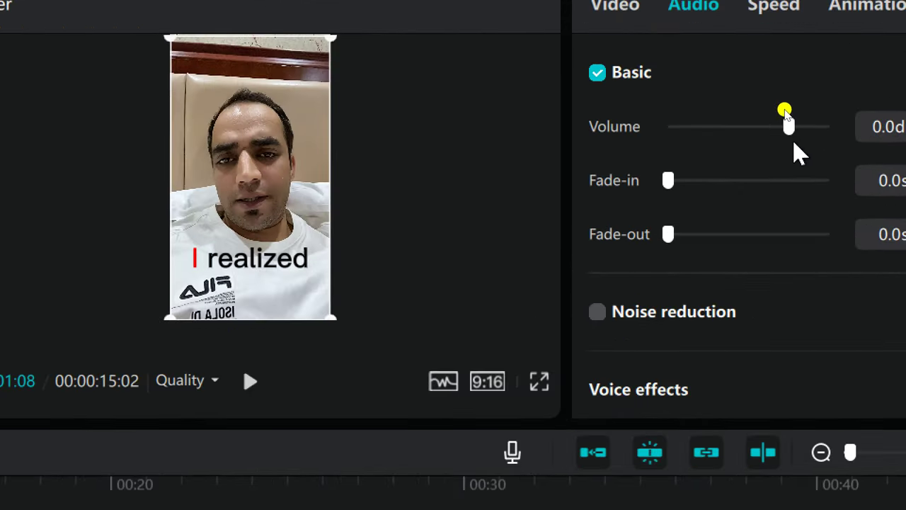
left_click_drag(782, 126, 573, 146)
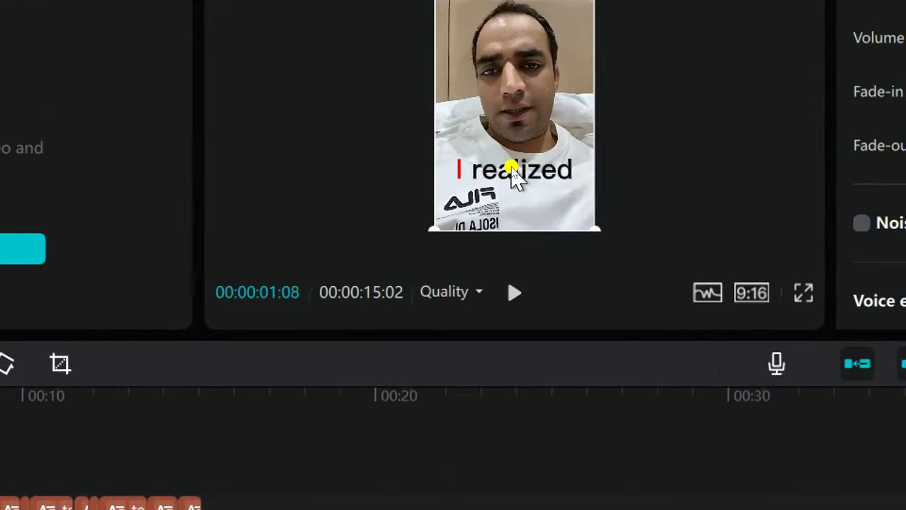
key("space")
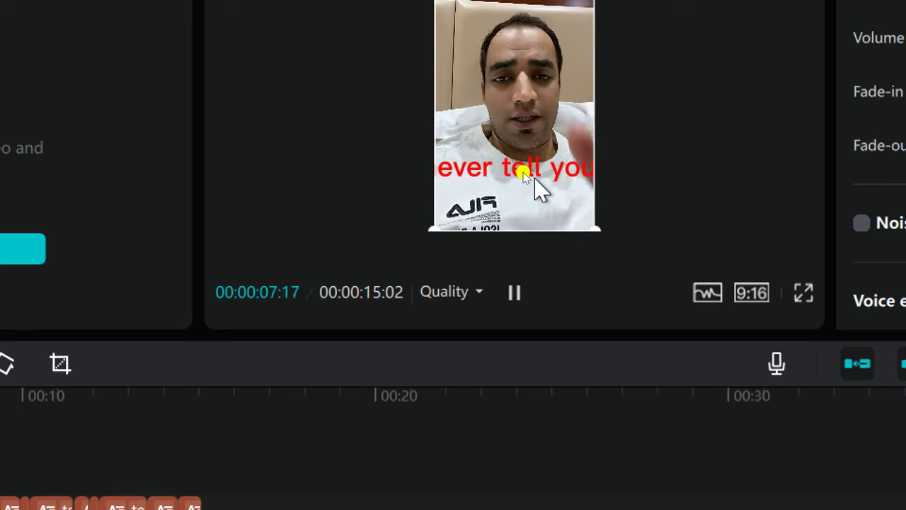
key("space")
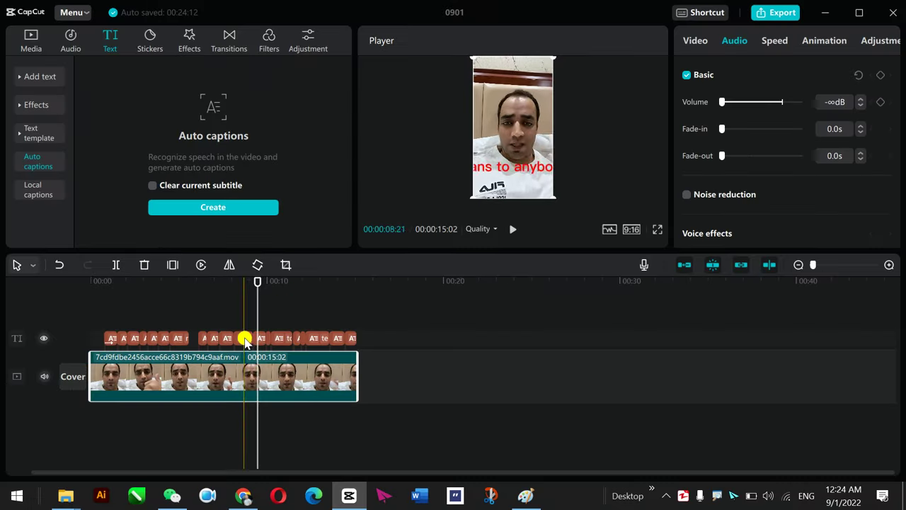
left_click(243, 339)
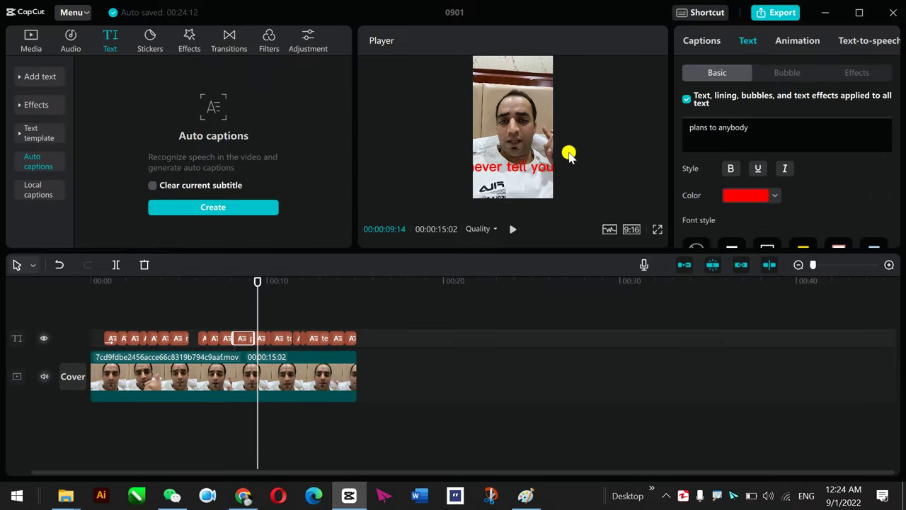
Style the 'plans to anybody' caption bold and italic with no underline
left_click(252, 282)
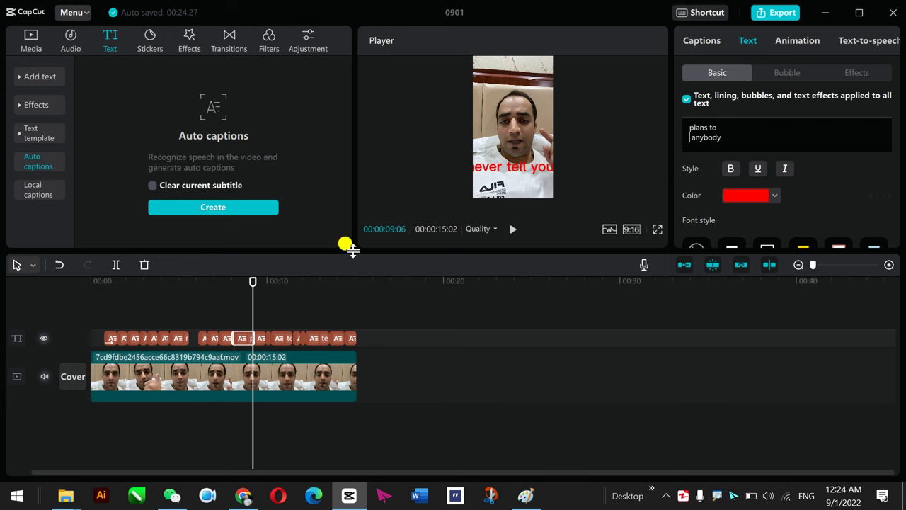
left_click(241, 283)
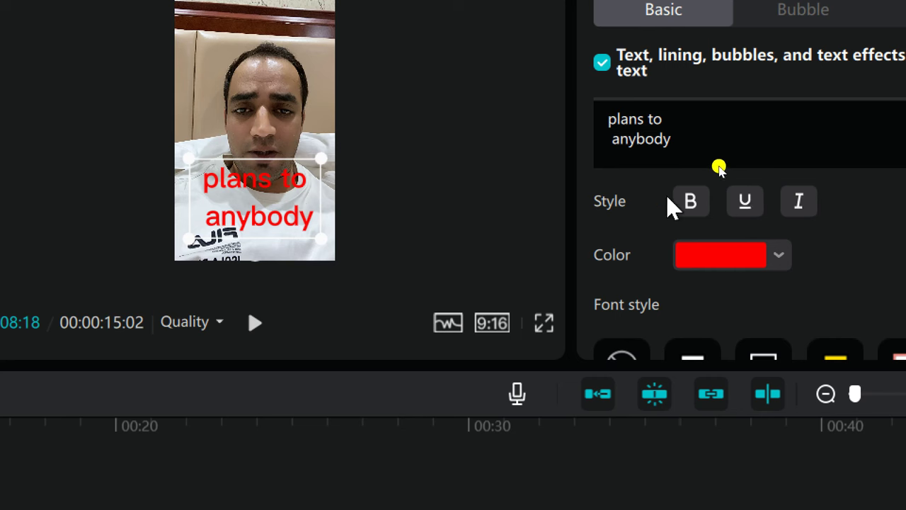
left_click(752, 201)
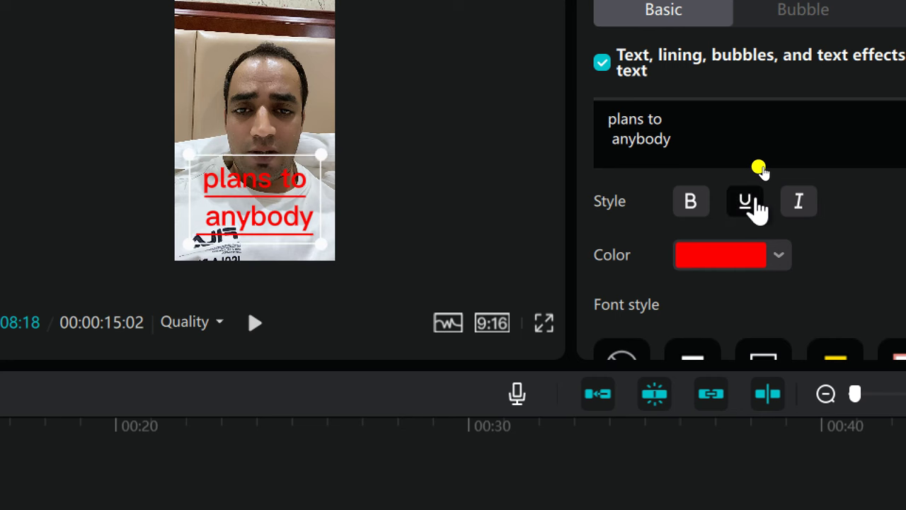
left_click(705, 207)
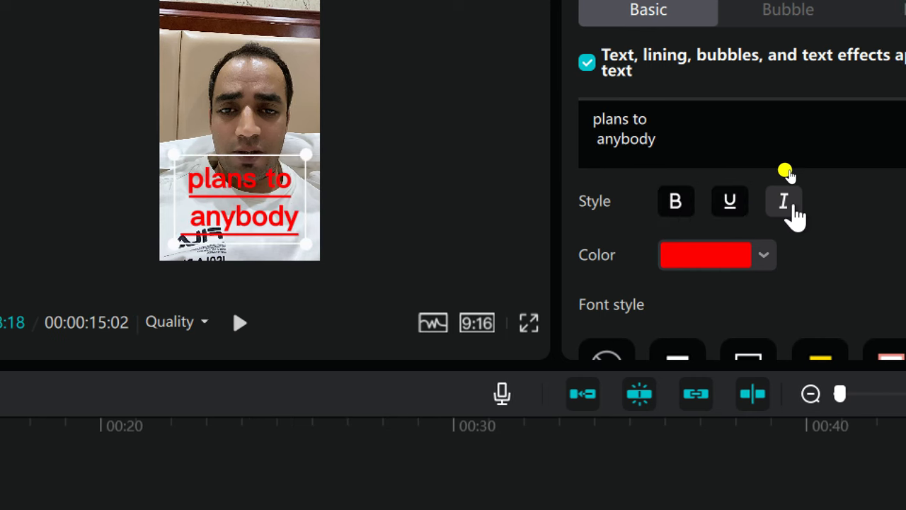
left_click(801, 206)
left_click(727, 203)
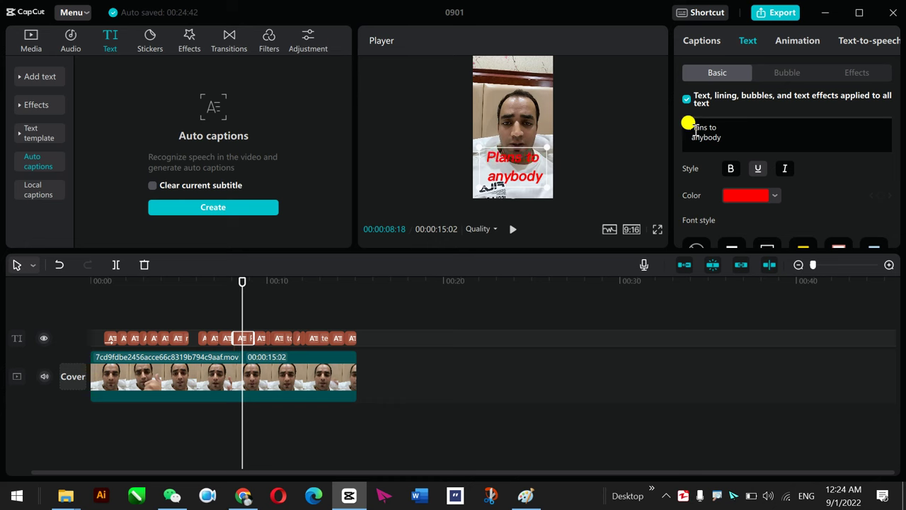
Apply the yellow outlined font-style preset to the 'Plans to anybody' caption
scroll(783, 177, "down", 3)
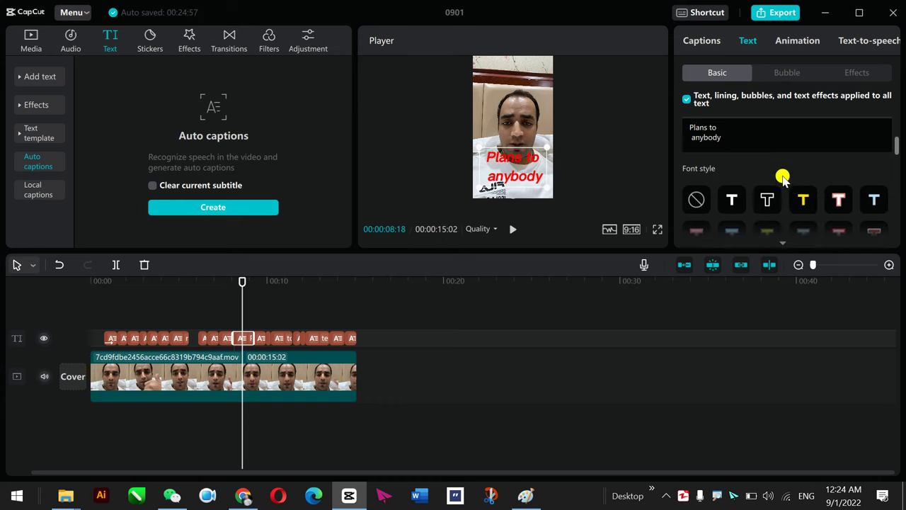
left_click(803, 184)
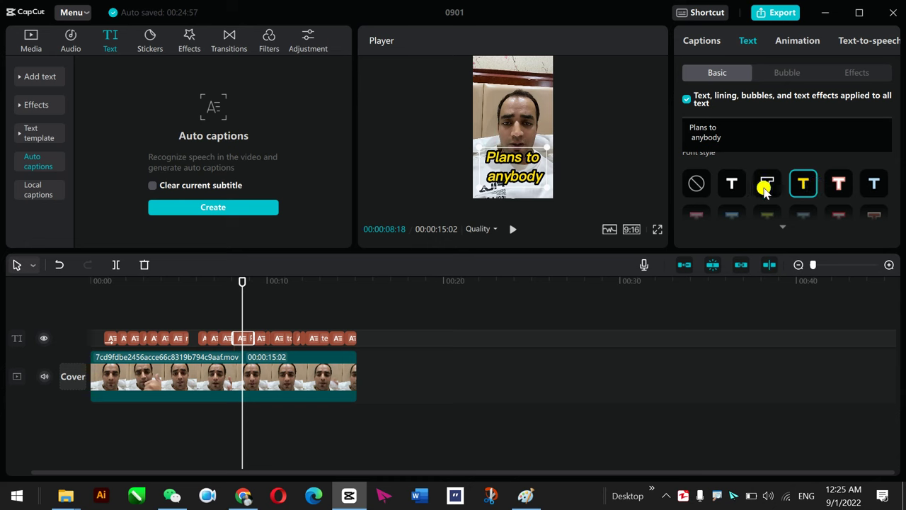
scroll(774, 182, "down", 2)
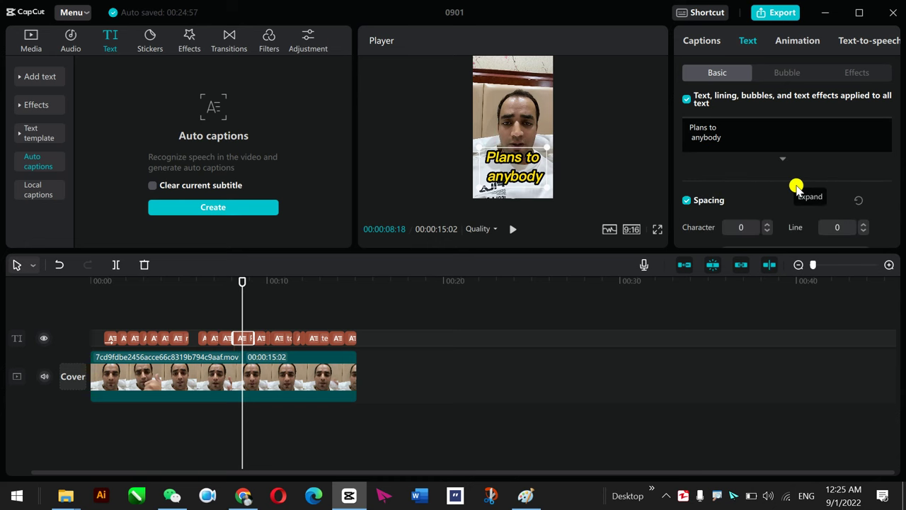
scroll(795, 184, "down", 1)
scroll(795, 184, "up", 3)
scroll(796, 185, "up", 2)
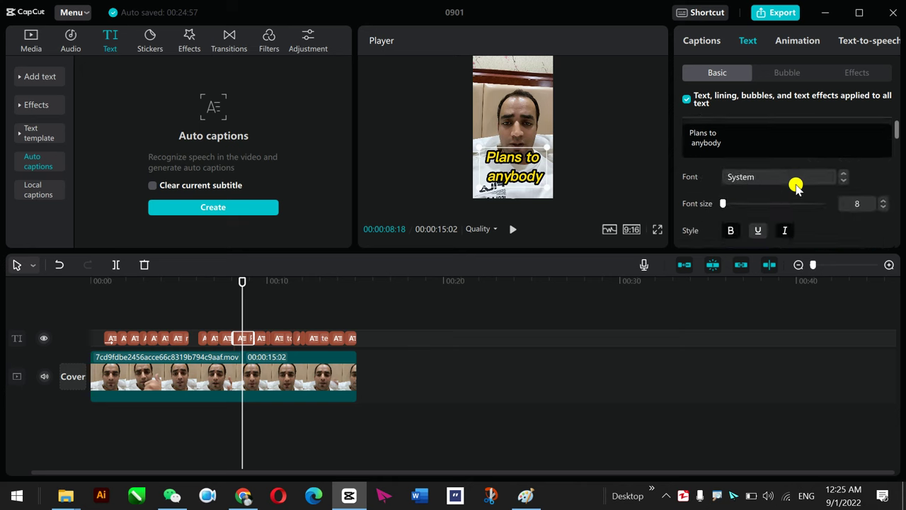
scroll(796, 185, "down", 1)
scroll(778, 182, "down", 1)
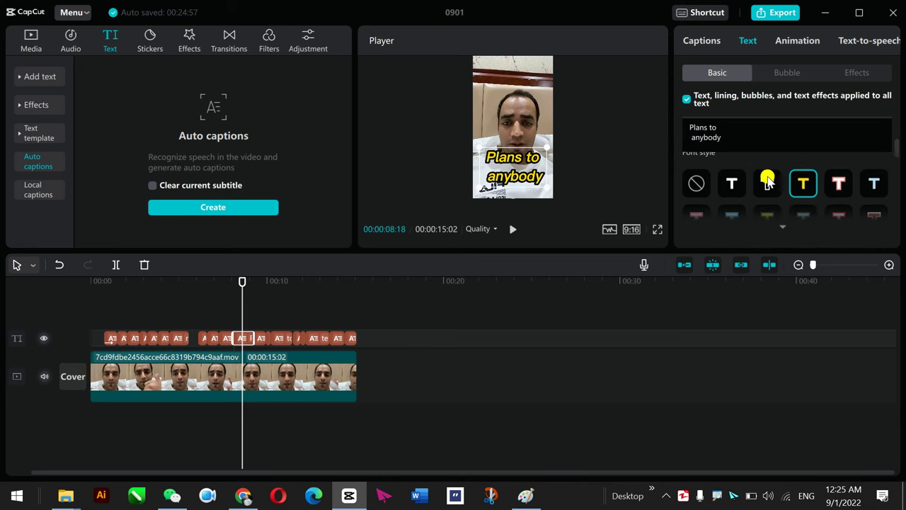
scroll(767, 177, "down", 1)
scroll(760, 179, "down", 1)
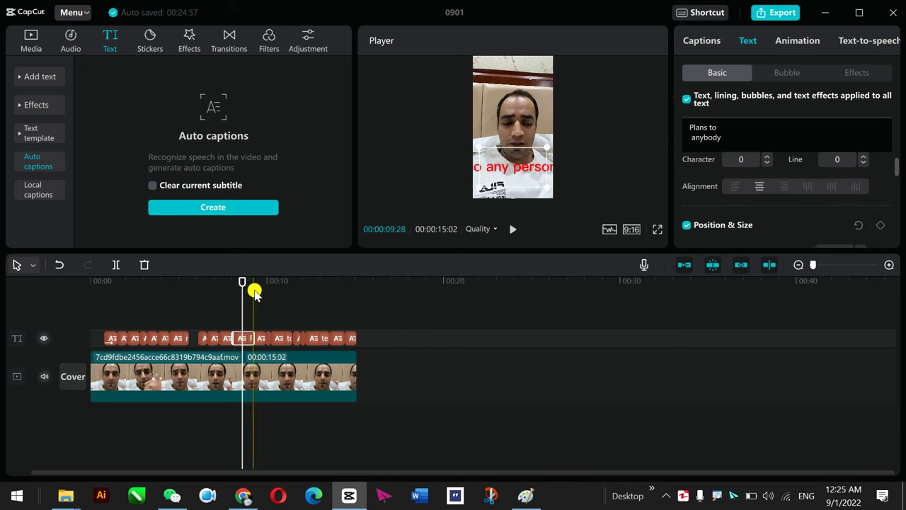
Move back to the start and select the 'I realized' caption clip
left_click(161, 294)
left_click_drag(242, 284, 111, 295)
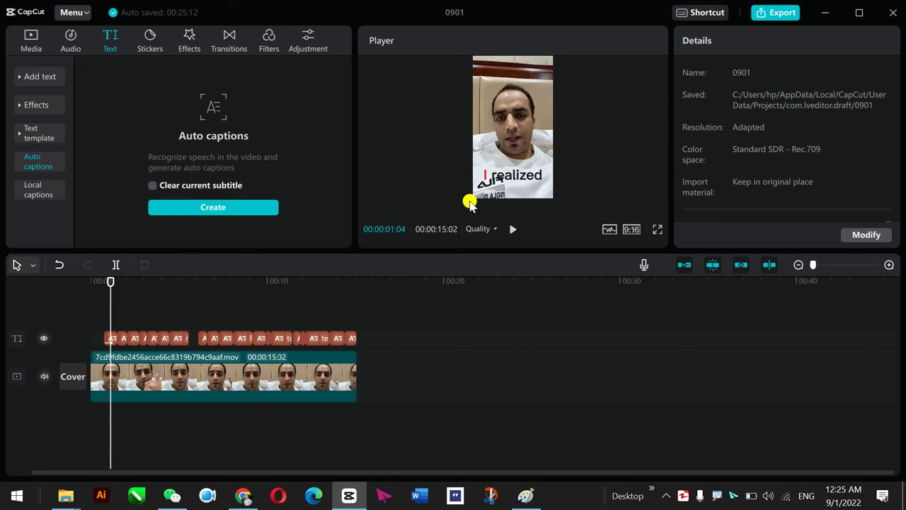
left_click_drag(105, 327, 114, 339)
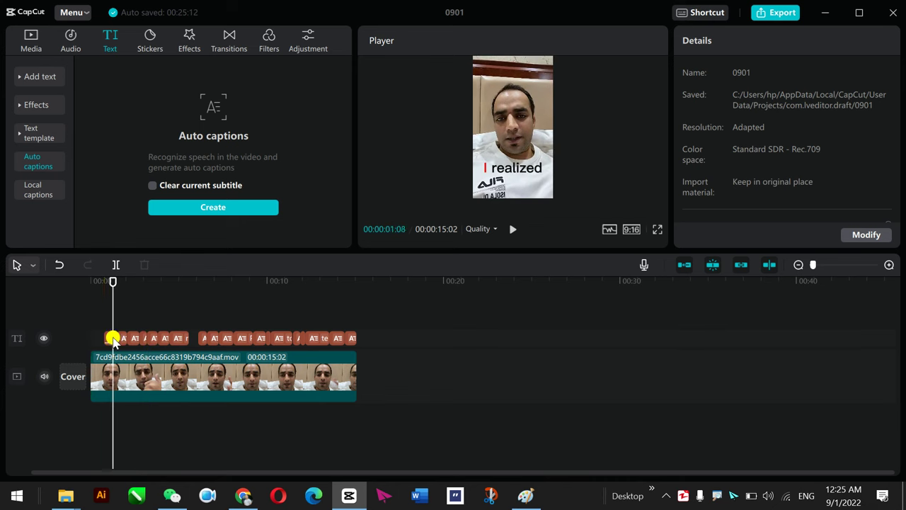
scroll(103, 332, "up", 2)
left_click(121, 339)
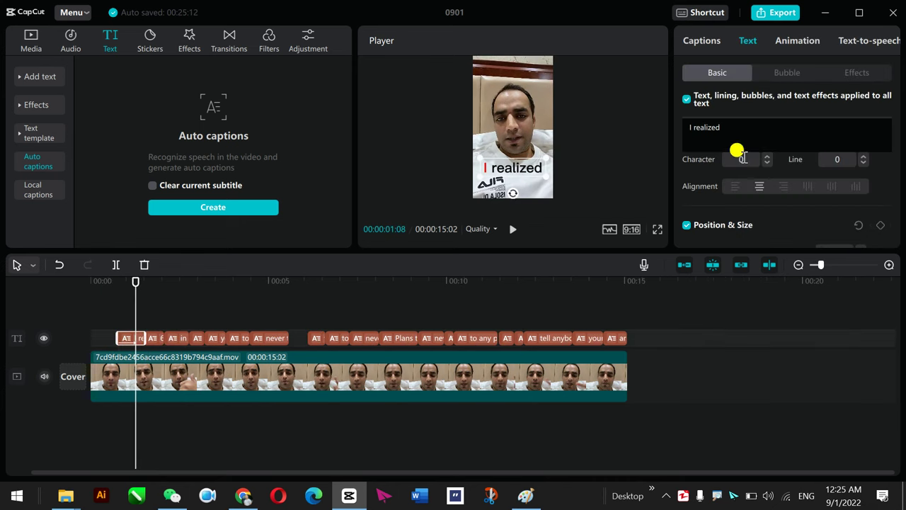
Give the caption a red stroke at thickness 40
scroll(729, 128, "down", 5)
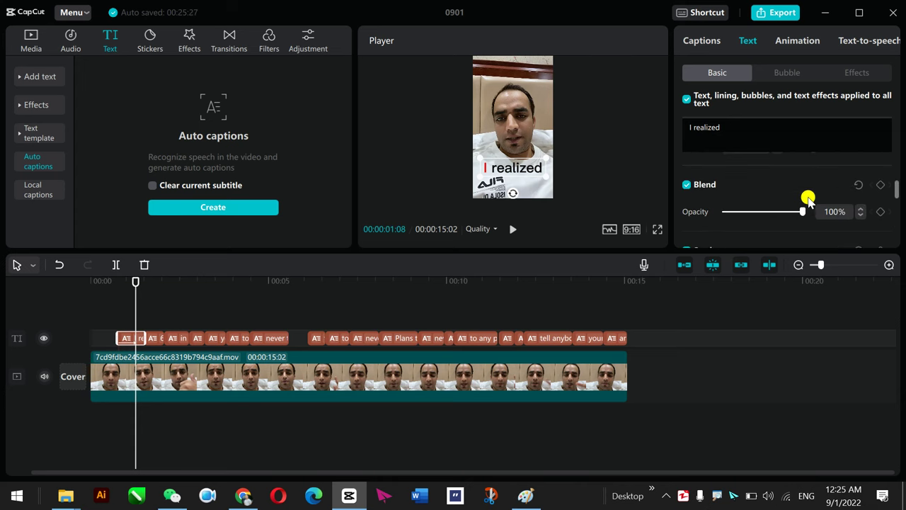
scroll(806, 198, "up", 3)
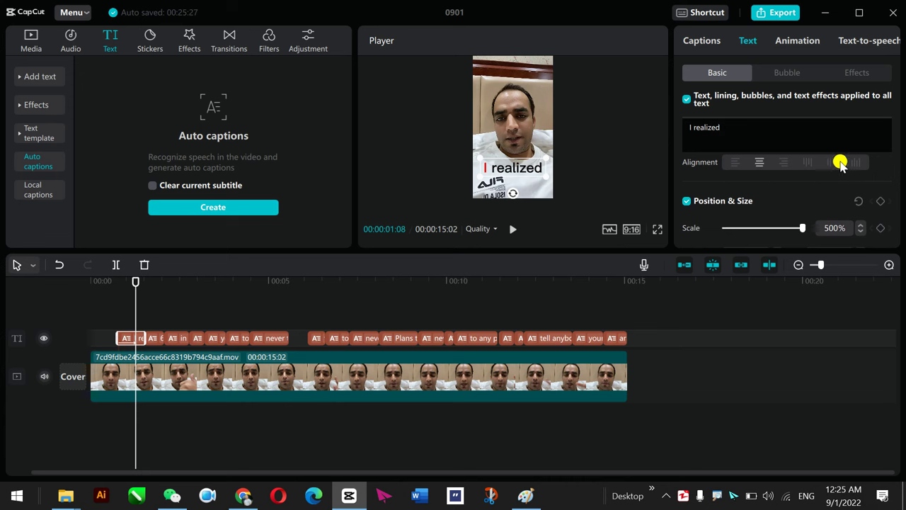
scroll(897, 170, "up", 3)
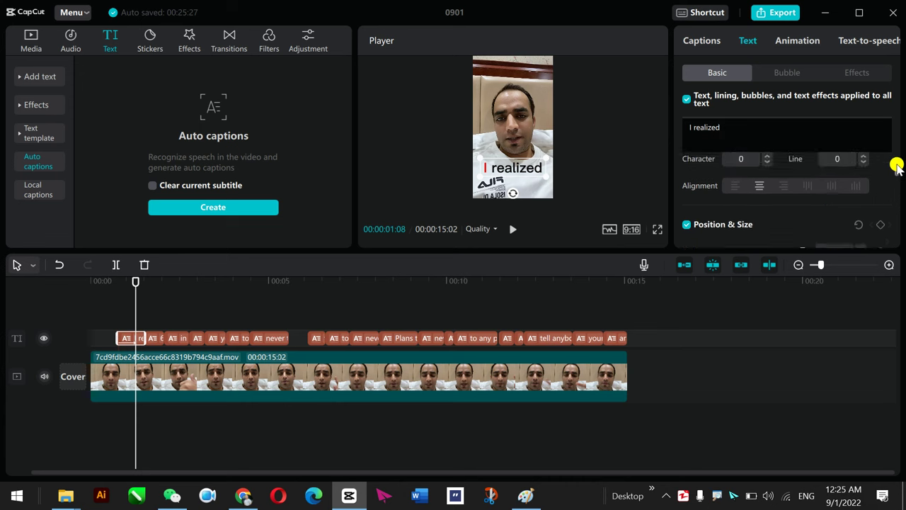
scroll(898, 161, "down", 5)
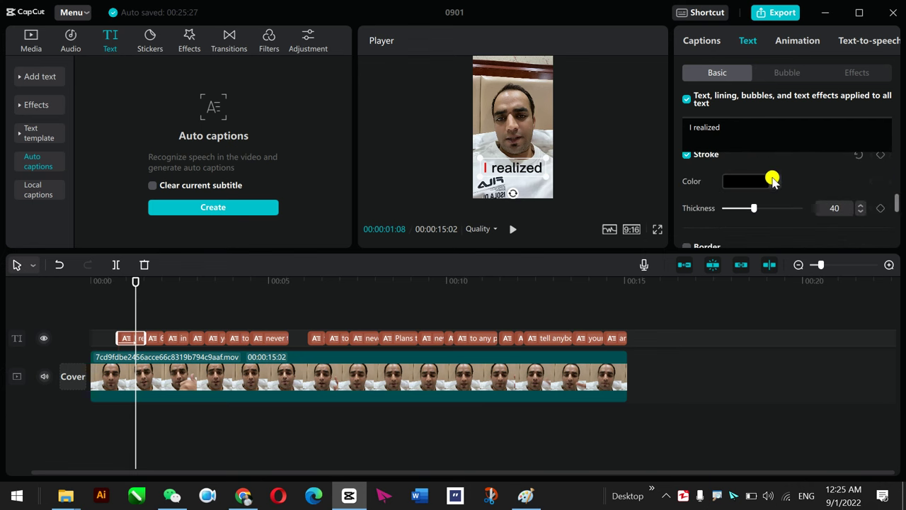
left_click(771, 181)
left_click(837, 203)
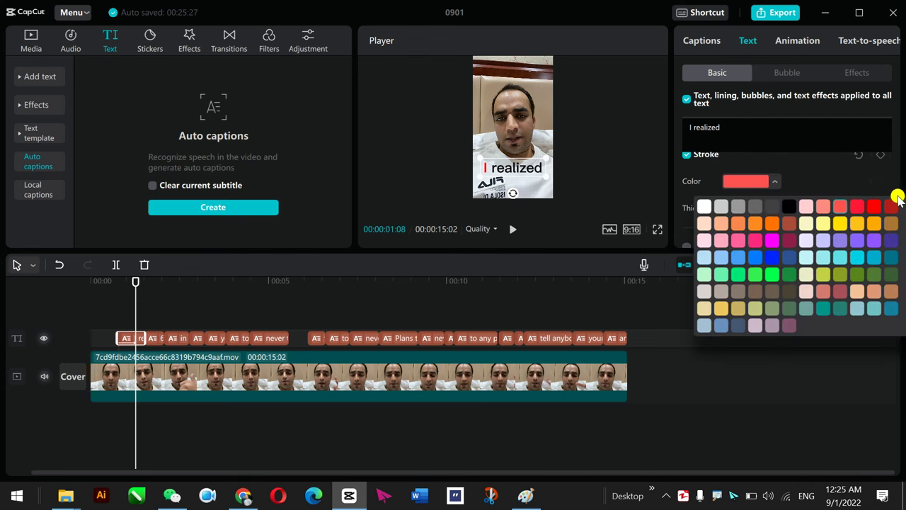
left_click(884, 176)
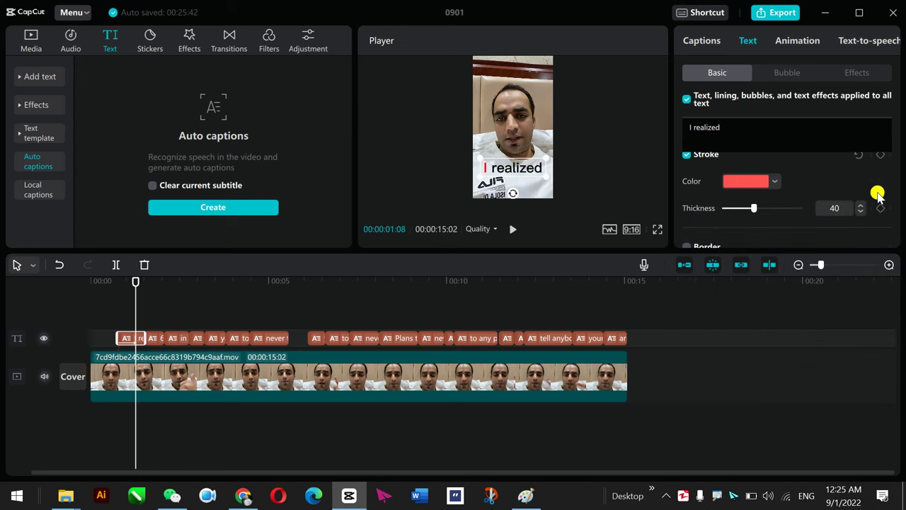
Switch the caption to the white text preset with a black outline
scroll(854, 200, "up", 6)
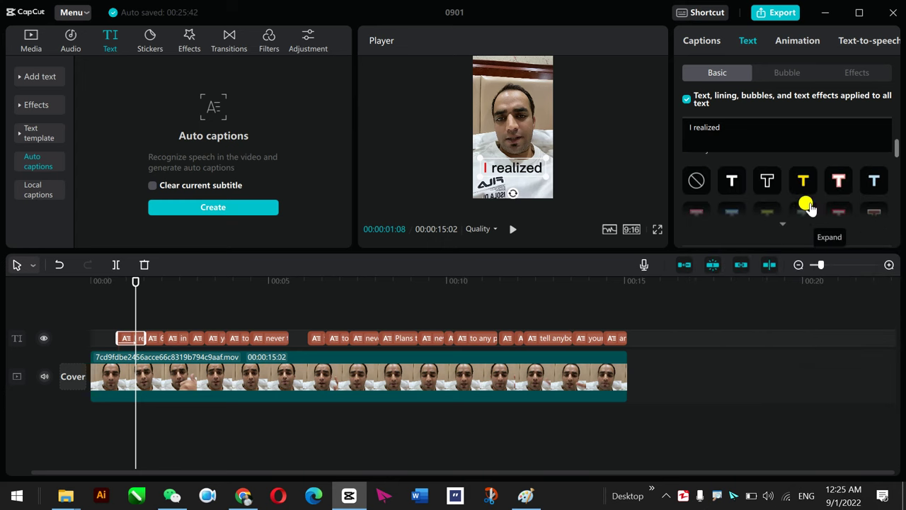
left_click(804, 186)
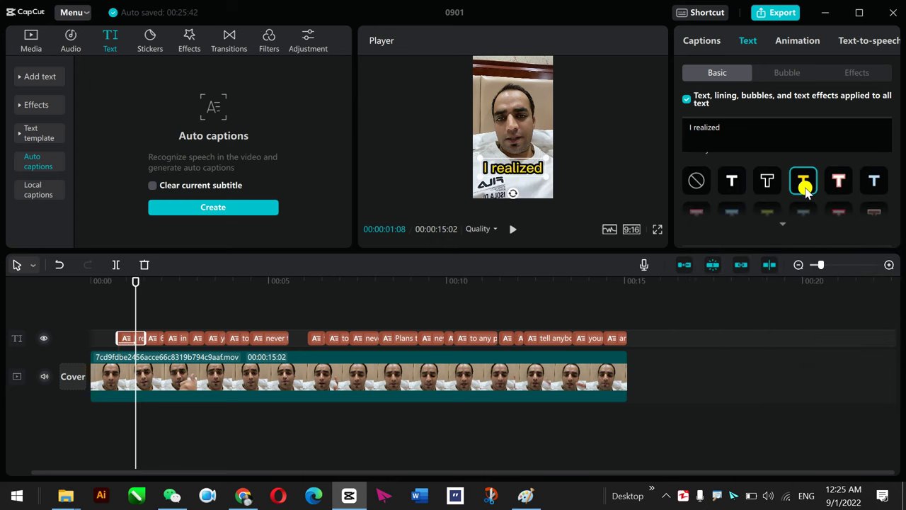
left_click(846, 182)
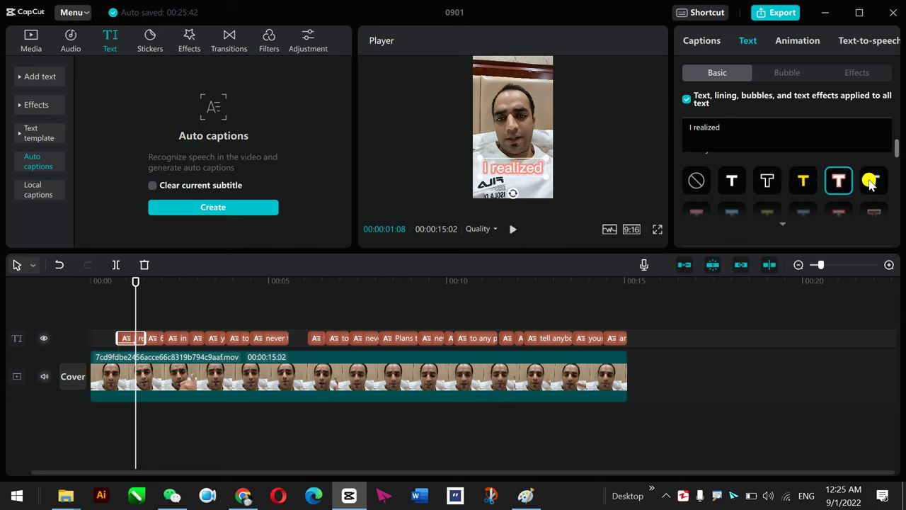
left_click(871, 183)
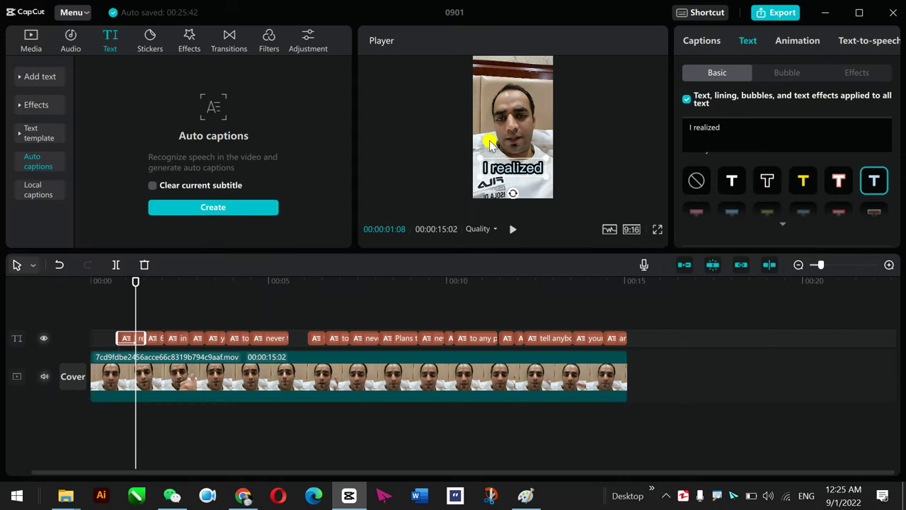
scroll(771, 184, "down", 5)
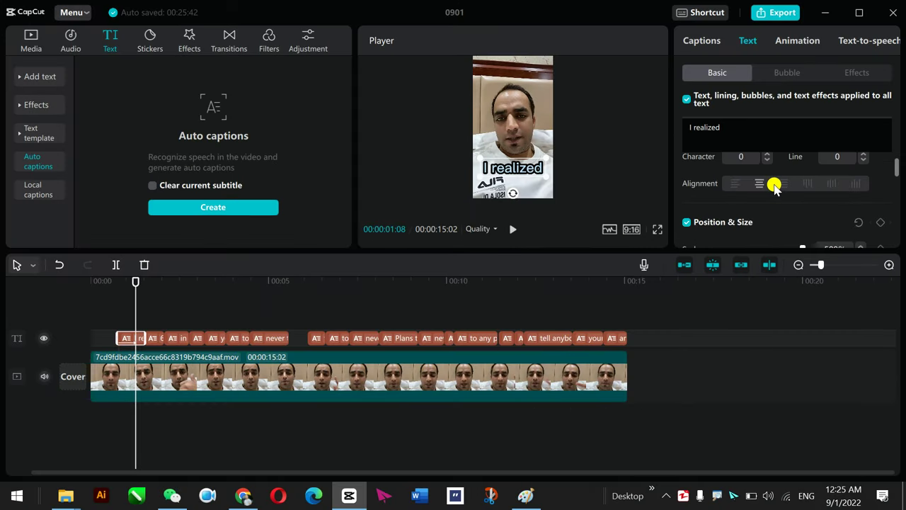
scroll(775, 185, "down", 5)
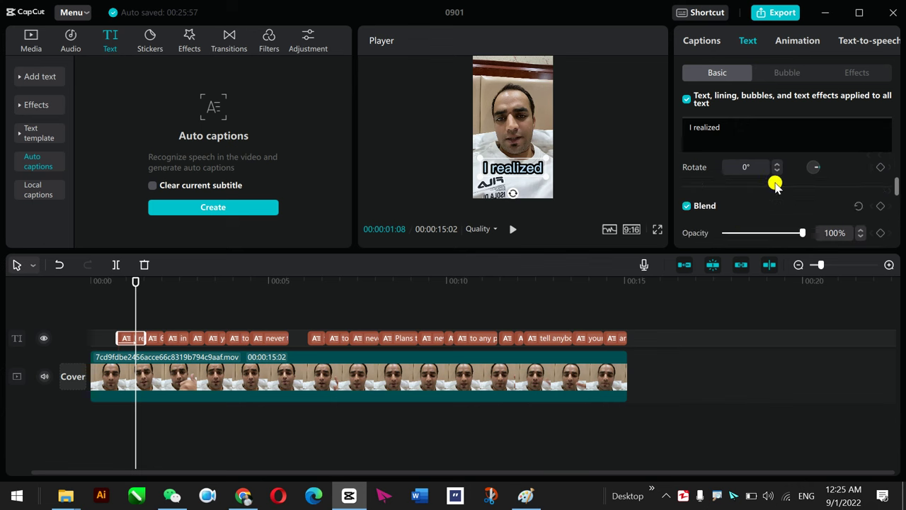
scroll(775, 185, "down", 3)
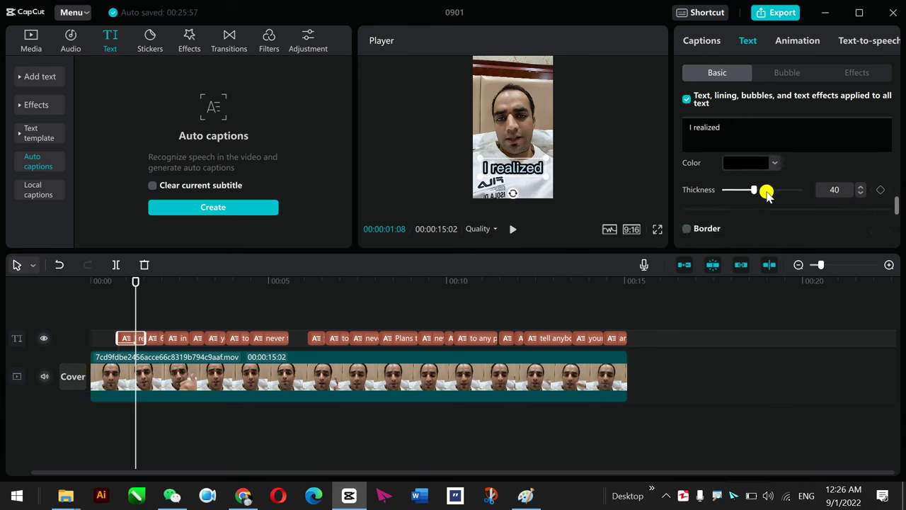
scroll(761, 190, "down", 2)
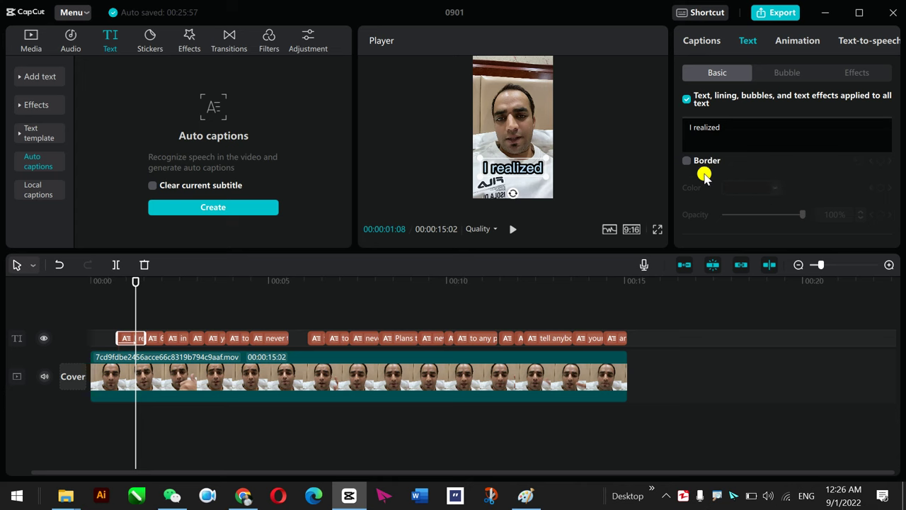
left_click(686, 160)
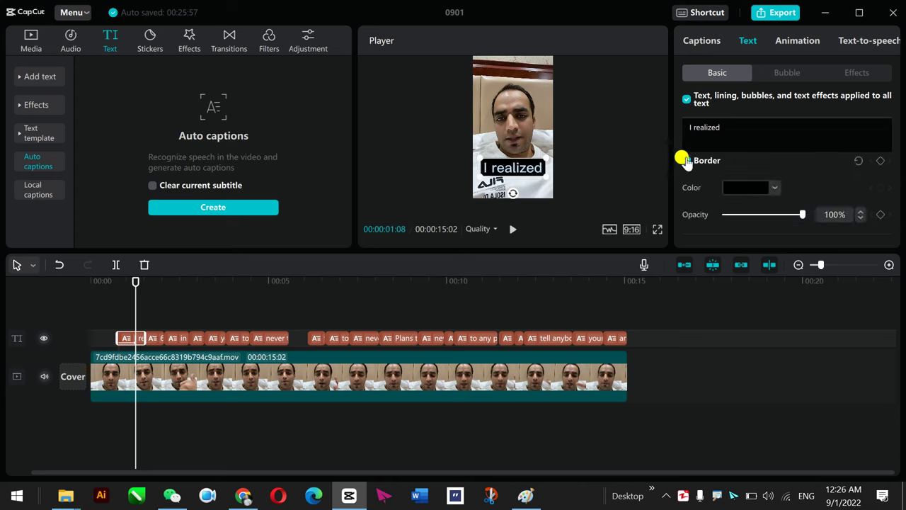
left_click(774, 188)
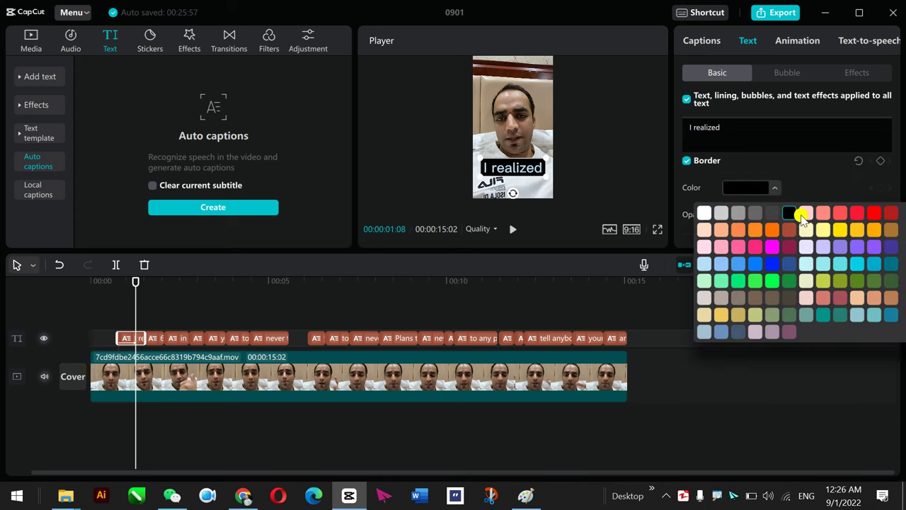
left_click(826, 213)
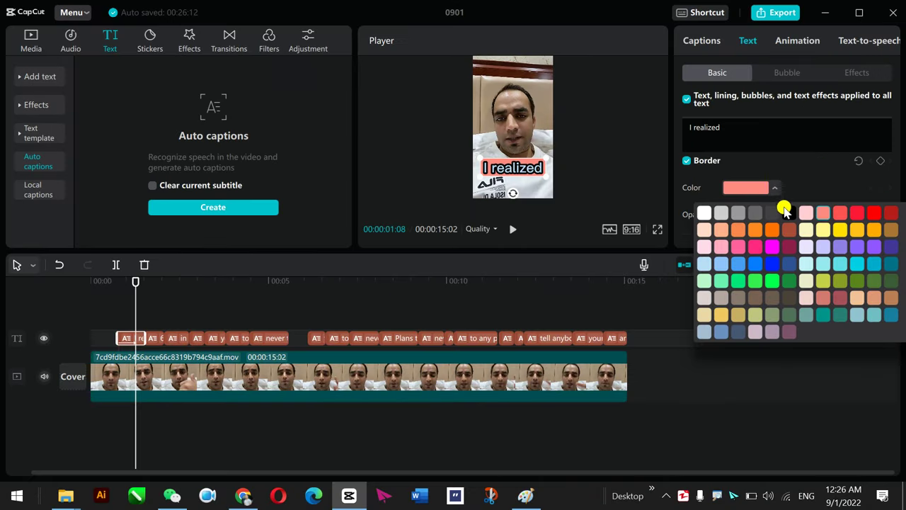
left_click(803, 174)
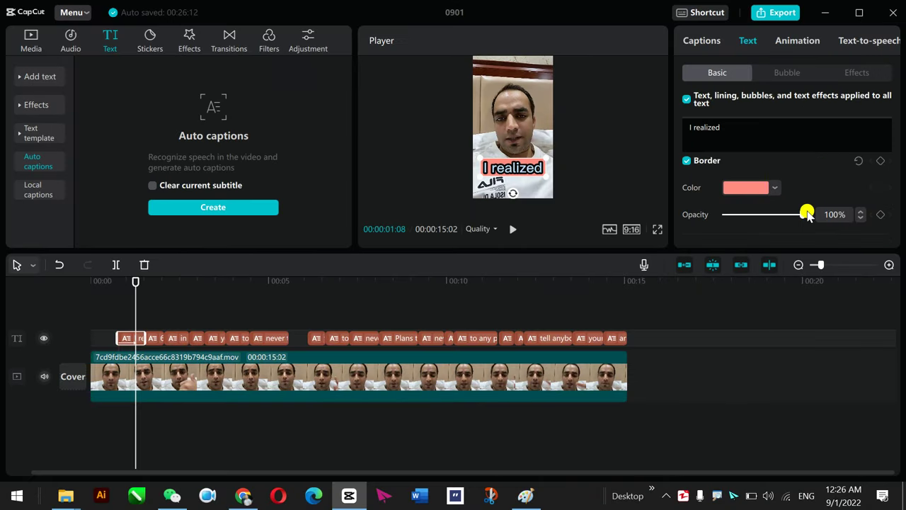
left_click(748, 187)
scroll(750, 201, "up", 6)
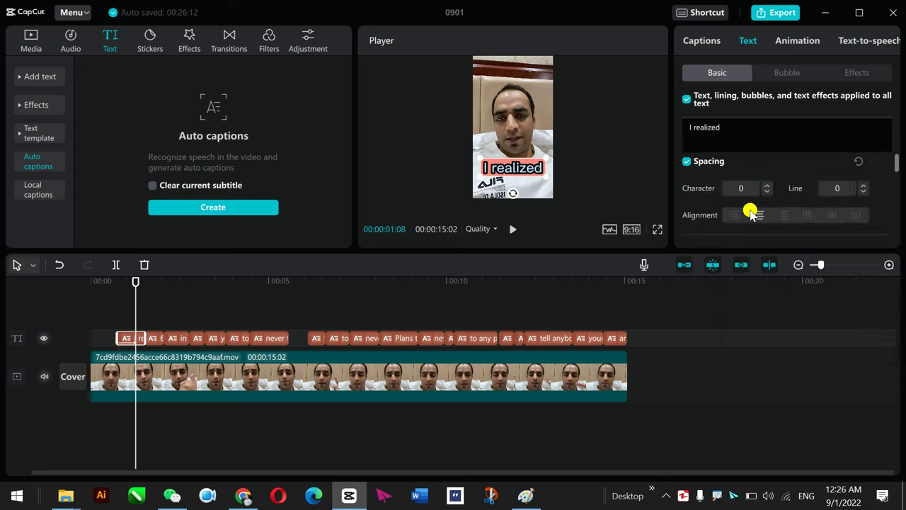
scroll(754, 204, "down", 8)
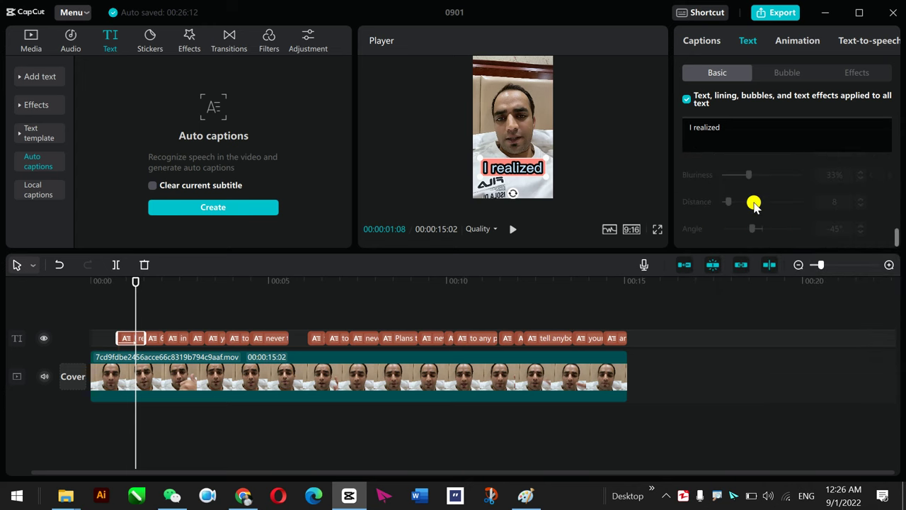
scroll(753, 204, "up", 6)
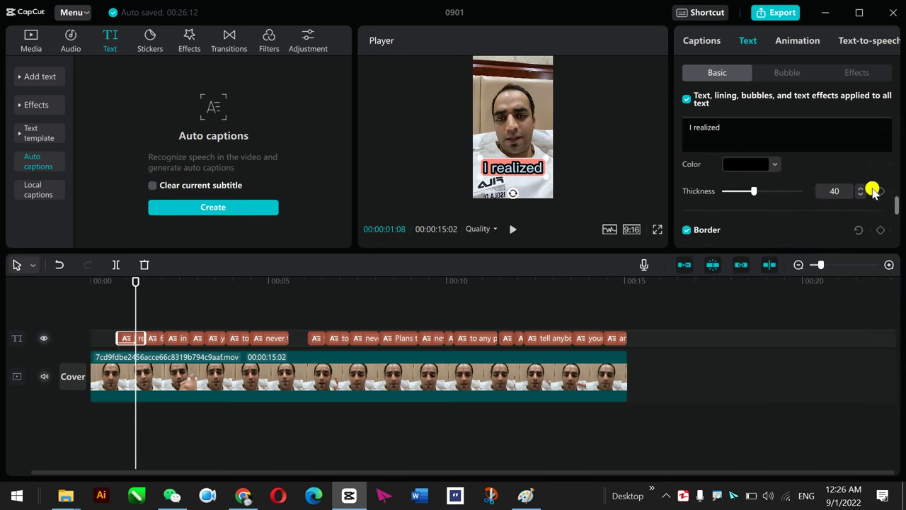
left_click(774, 163)
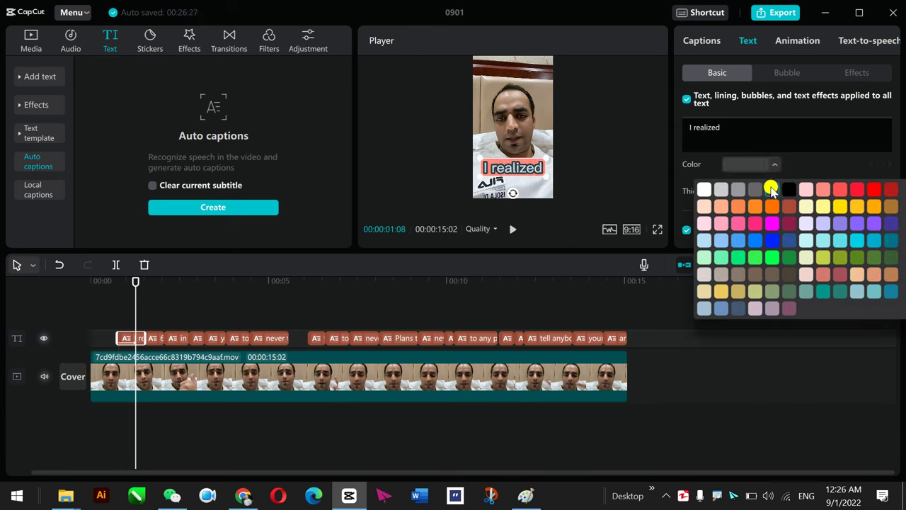
left_click(819, 163)
left_click_drag(756, 193, 677, 192)
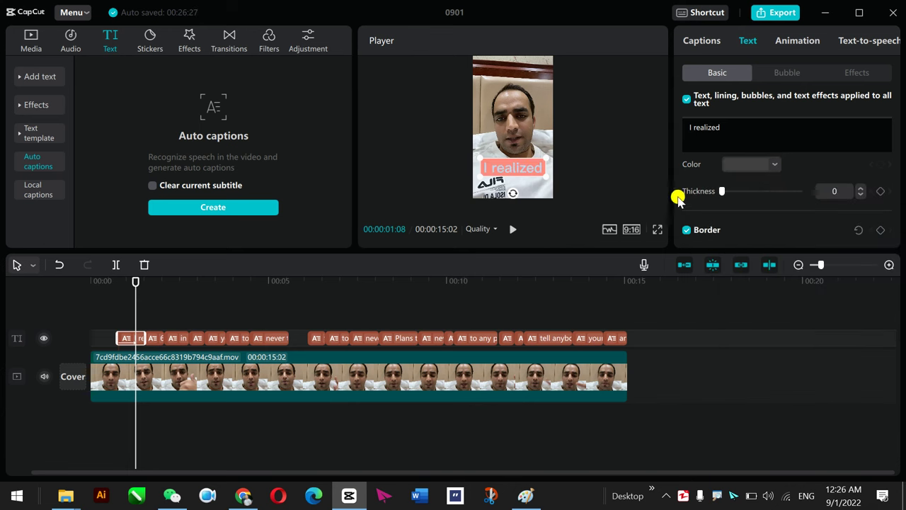
left_click(774, 166)
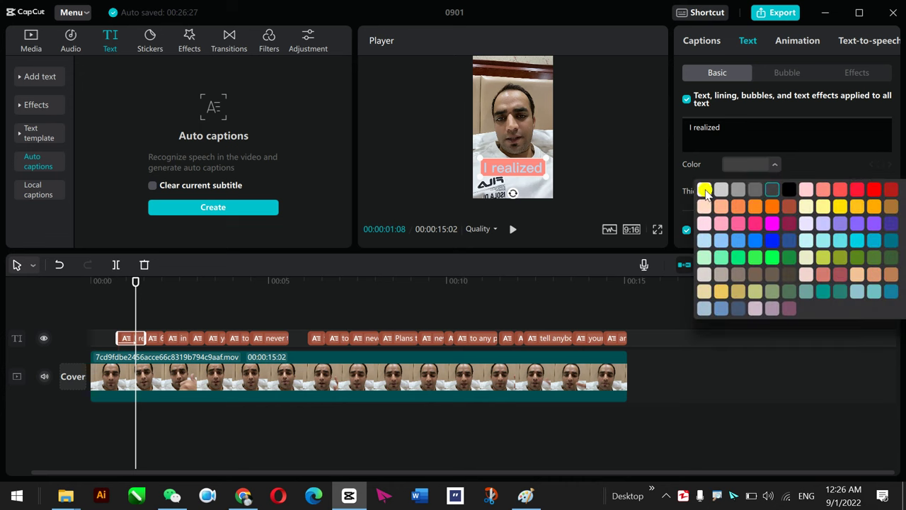
left_click(702, 189)
left_click(793, 172)
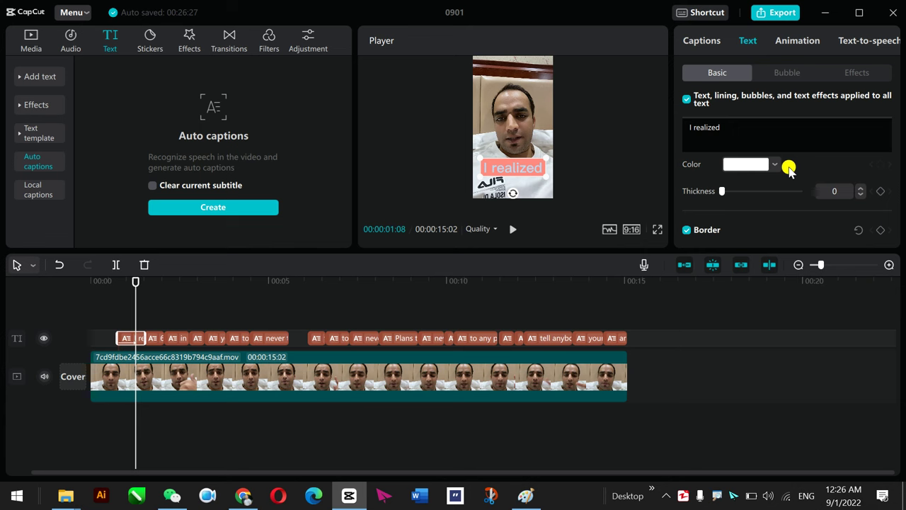
left_click_drag(722, 192, 746, 193)
left_click(686, 230)
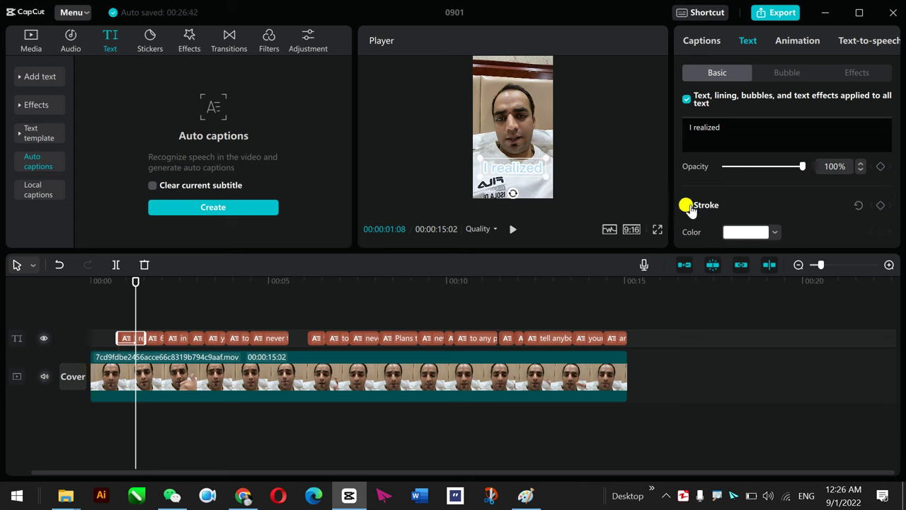
left_click(686, 206)
left_click(687, 206)
scroll(753, 198, "down", 4)
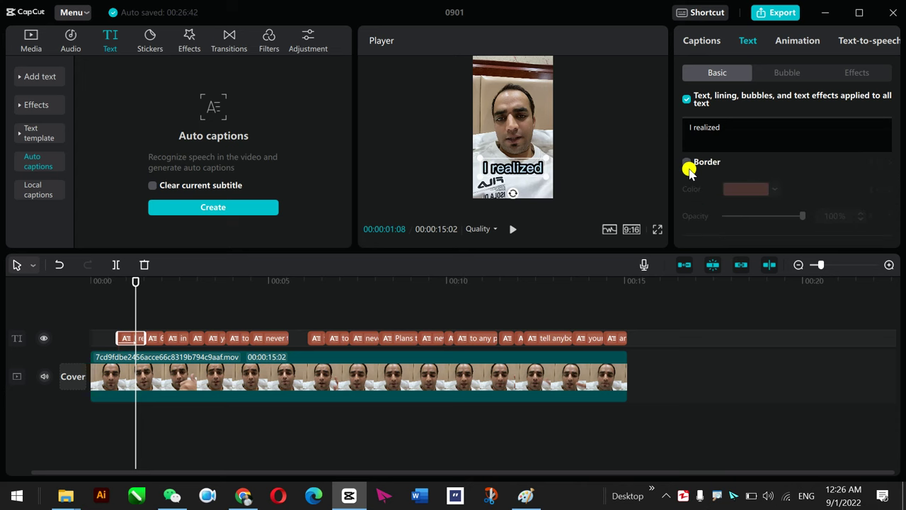
scroll(689, 170, "down", 5)
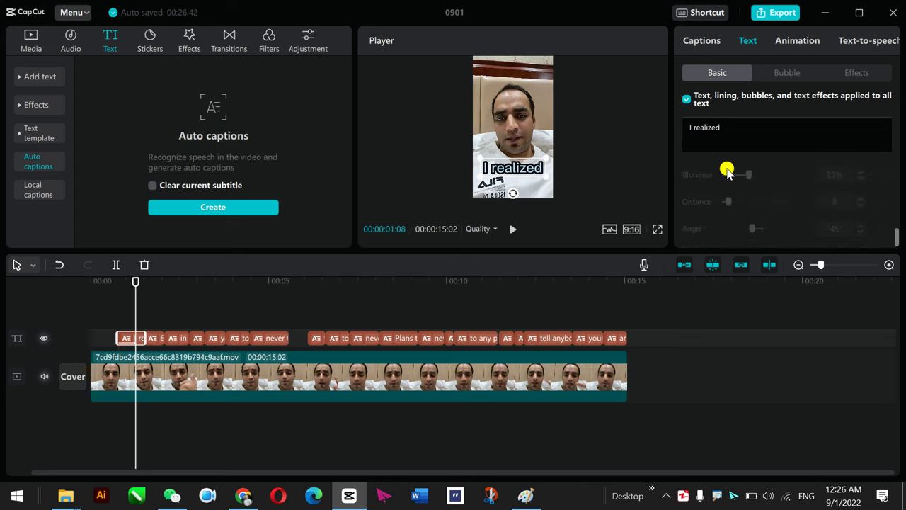
Try the Missing you bubble style on the captions and reposition the caption
left_click(787, 72)
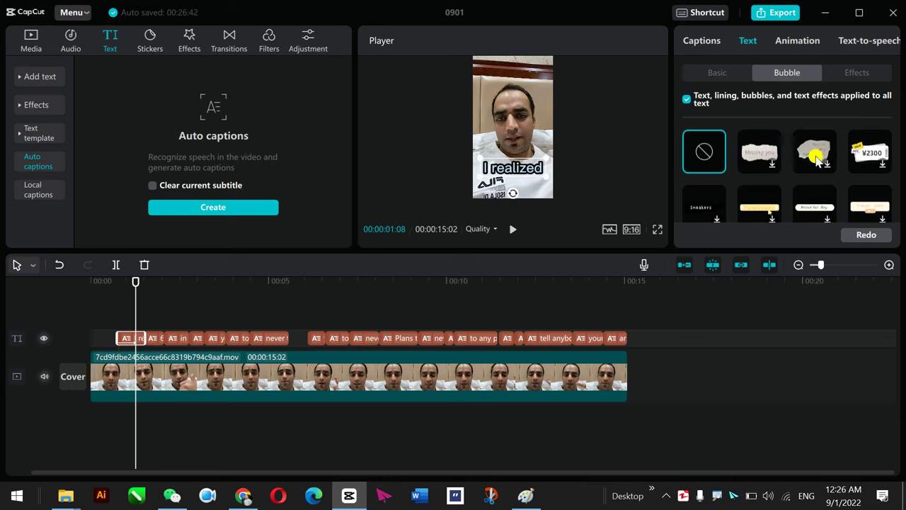
left_click(764, 157)
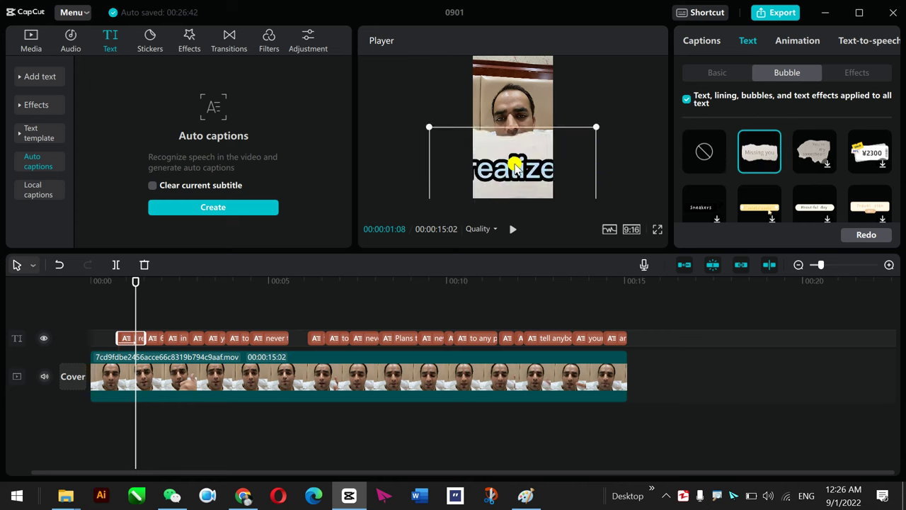
left_click_drag(515, 167, 536, 158)
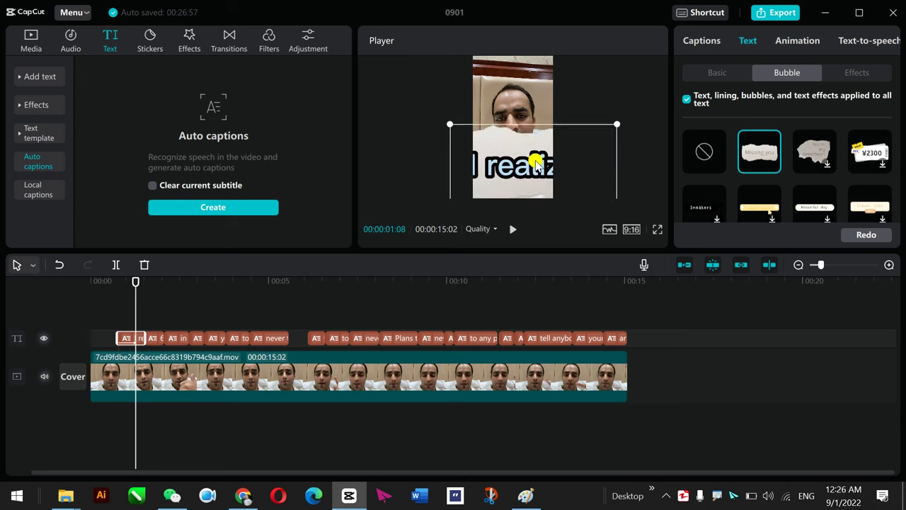
Set the caption bubble to None and centre the 'I realized' caption horizontally
left_click(711, 150)
left_click_drag(542, 175, 508, 175)
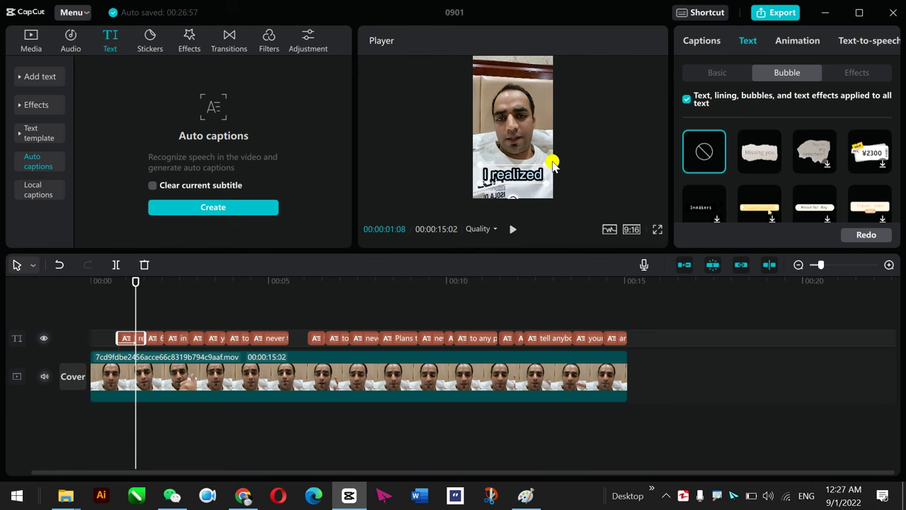
left_click(867, 70)
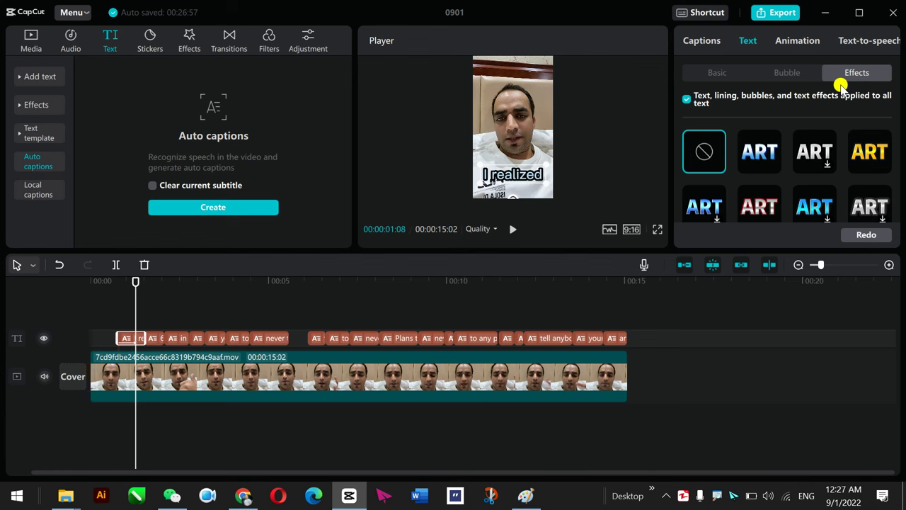
After trying yellow and blue-outline effects, apply the purple gradient effect and set clip volume to 0.0dB
left_click(871, 159)
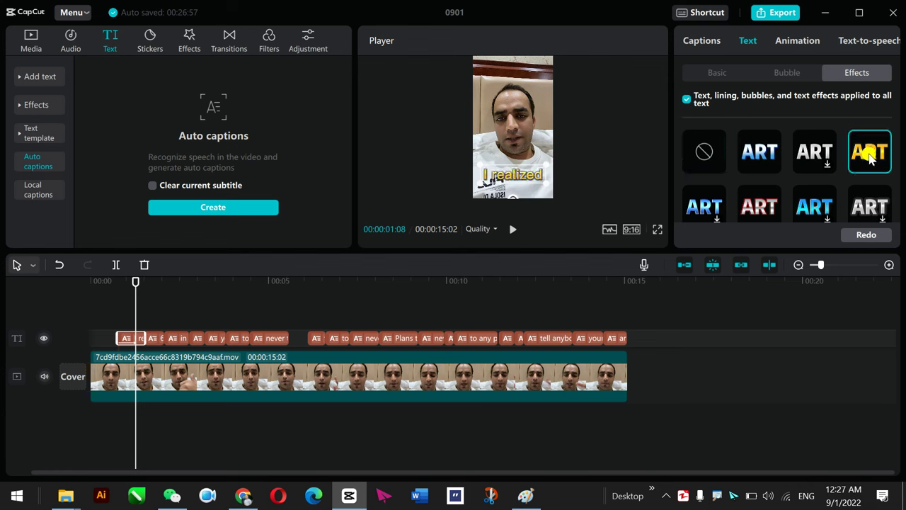
left_click(763, 156)
key("ctrl+z")
scroll(705, 148, "down", 3)
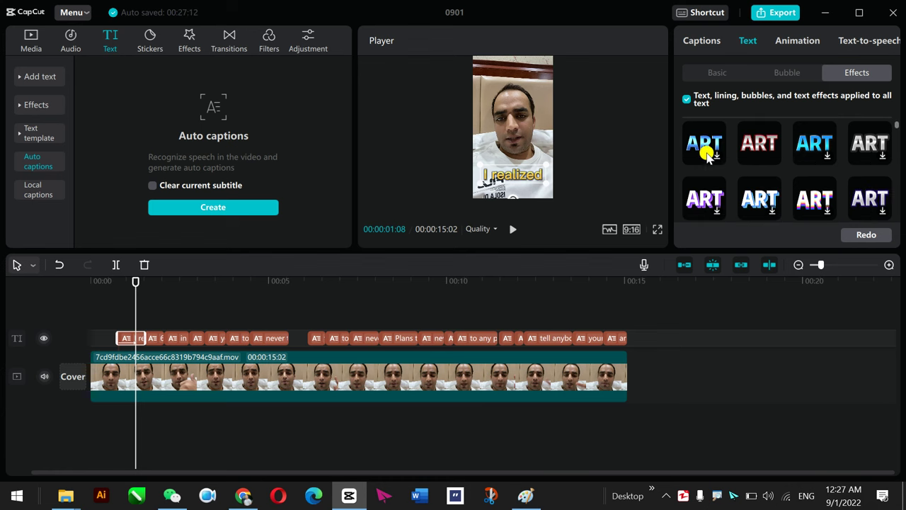
left_click(858, 183)
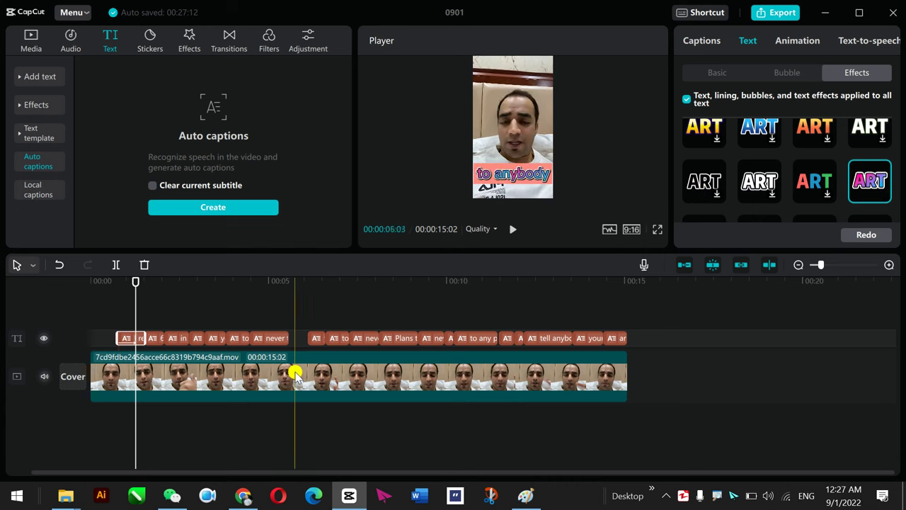
left_click(293, 370)
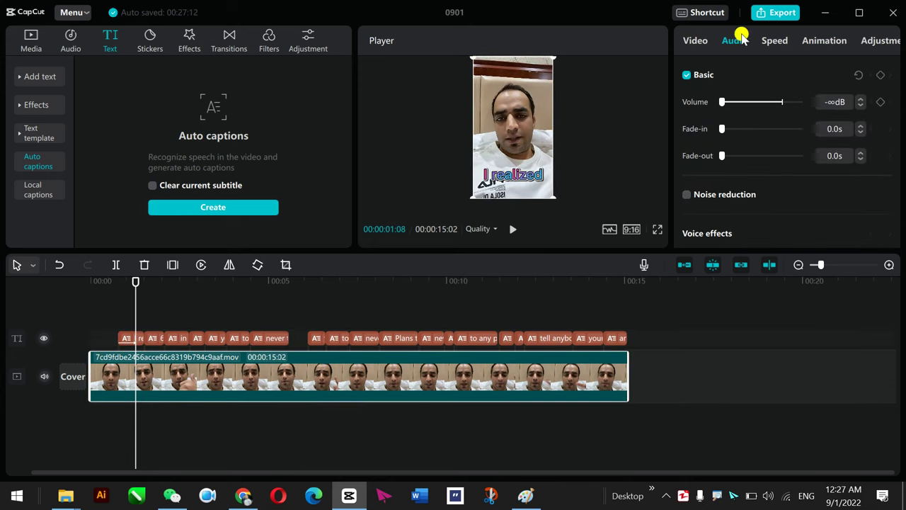
left_click_drag(723, 101, 781, 104)
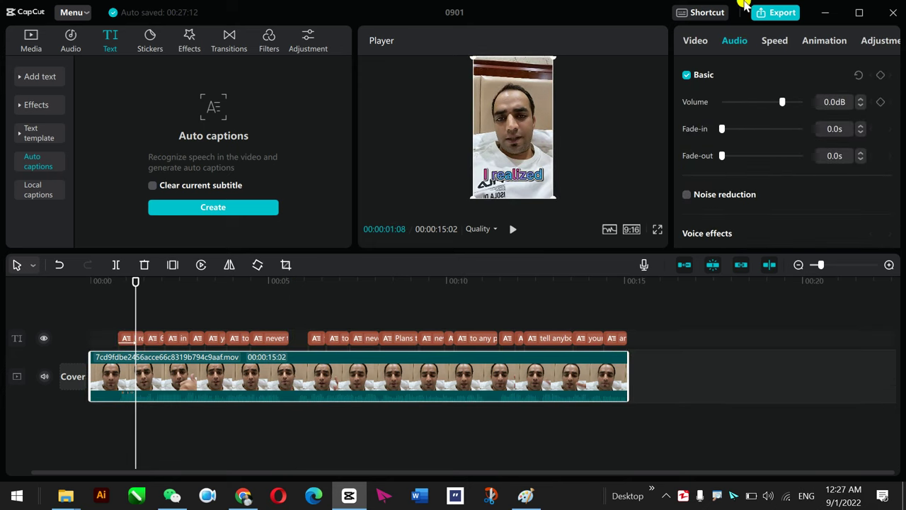
Title the export 'test short' and set the export folder to Desktop
left_click(775, 13)
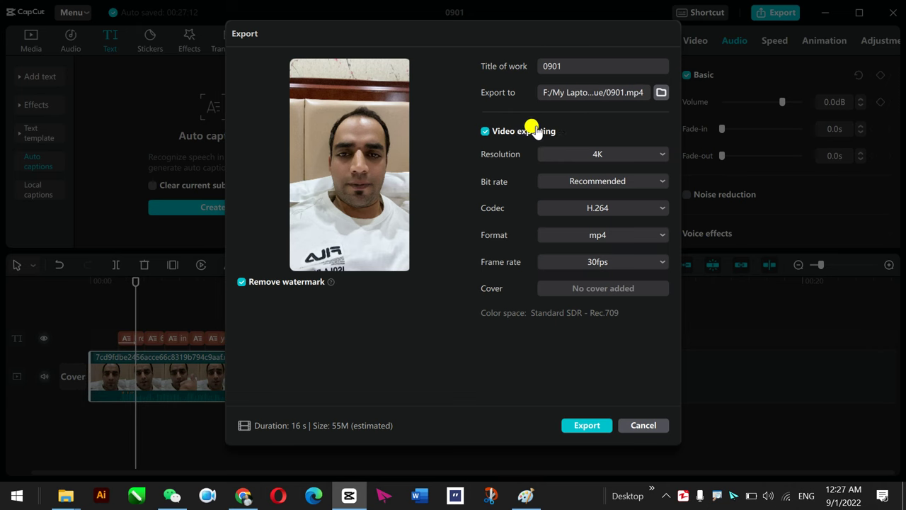
left_click_drag(584, 65, 547, 71)
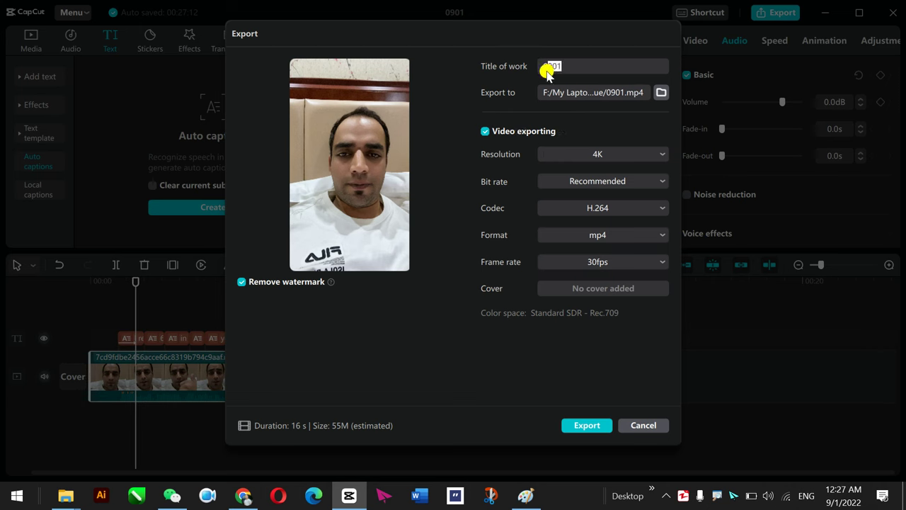
type("short")
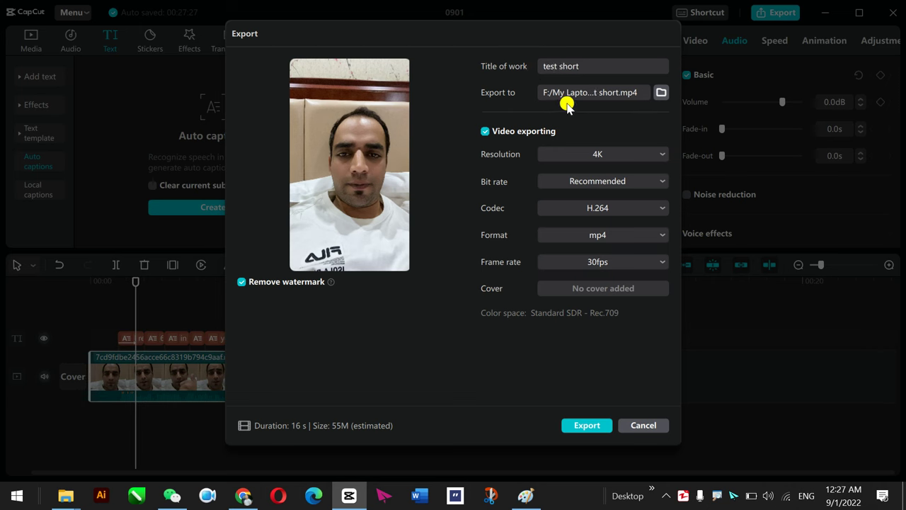
left_click(663, 91)
left_click(255, 118)
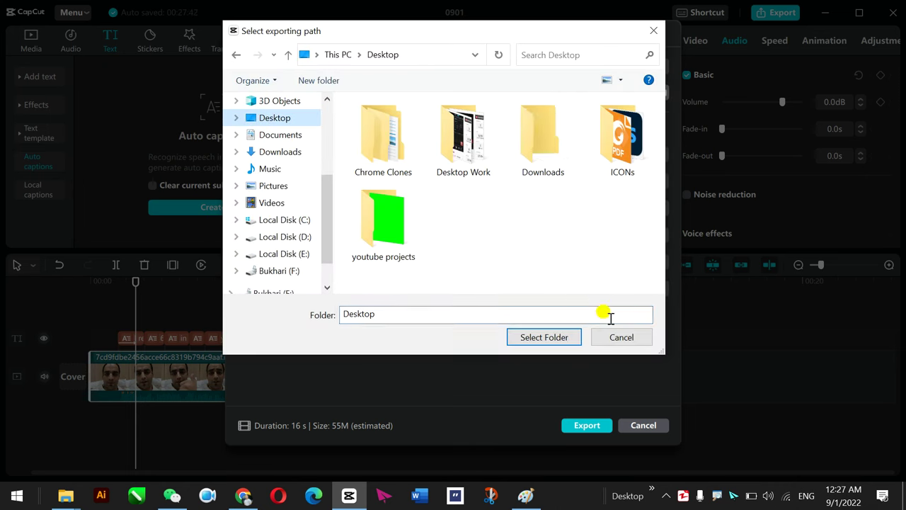
left_click(541, 340)
Keep the export resolution at 4K and start the mp4 export
left_click(613, 155)
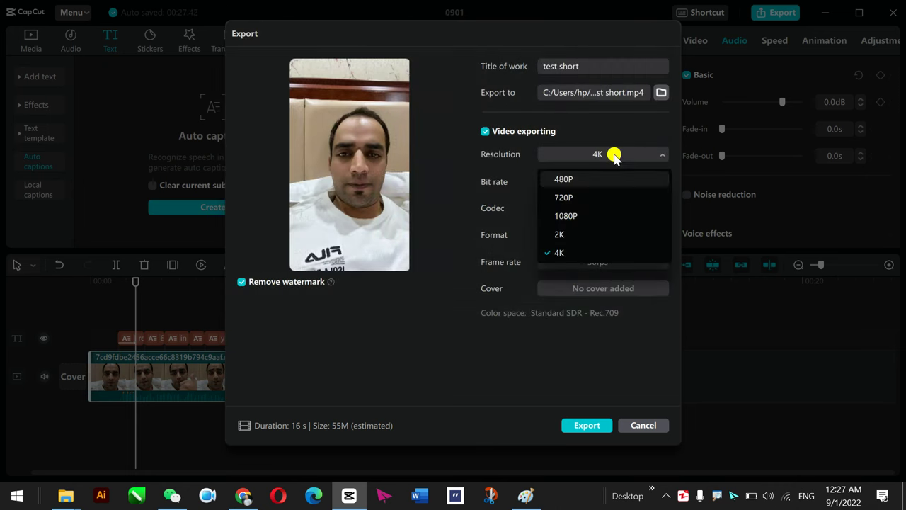
left_click(613, 154)
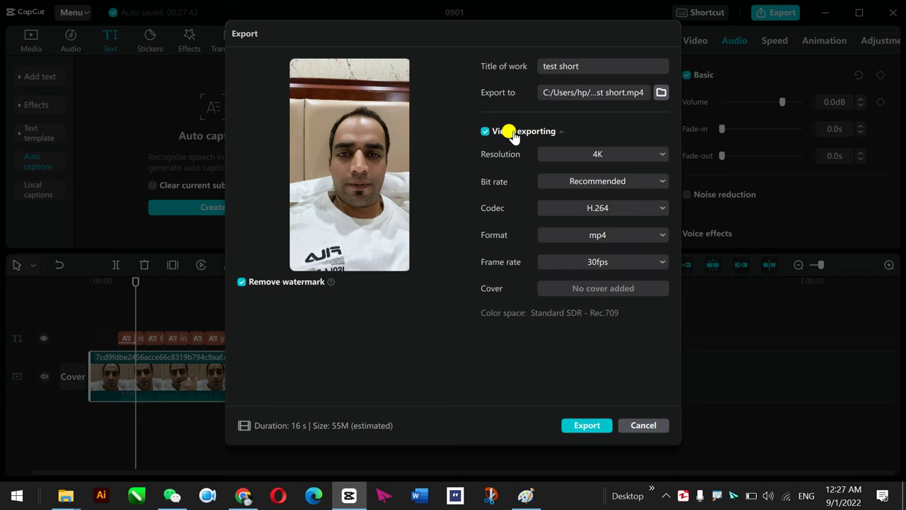
left_click(585, 425)
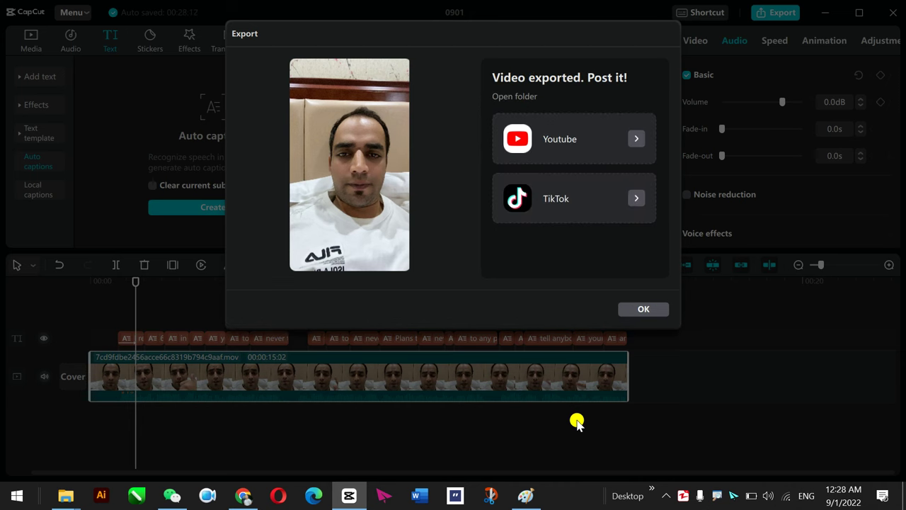
Dismiss the export-finished message, then close the project and the CapCut window
left_click(646, 307)
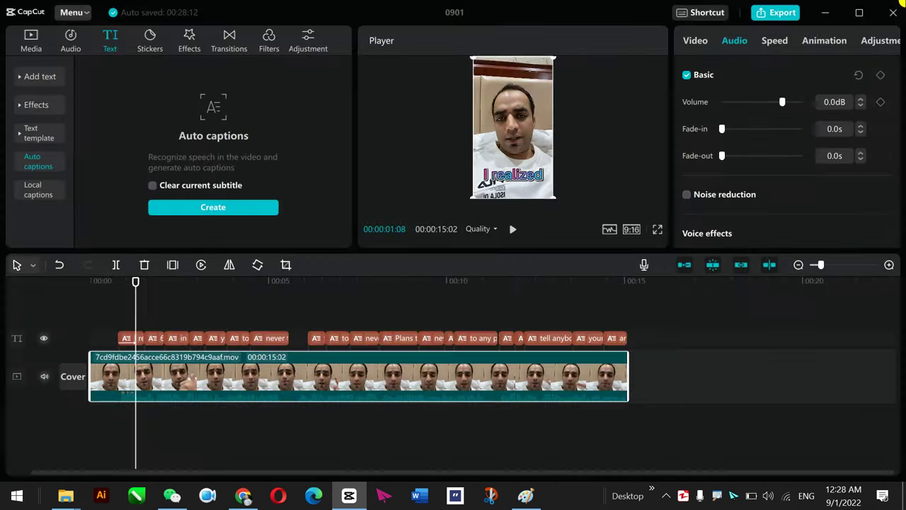
key("super+d")
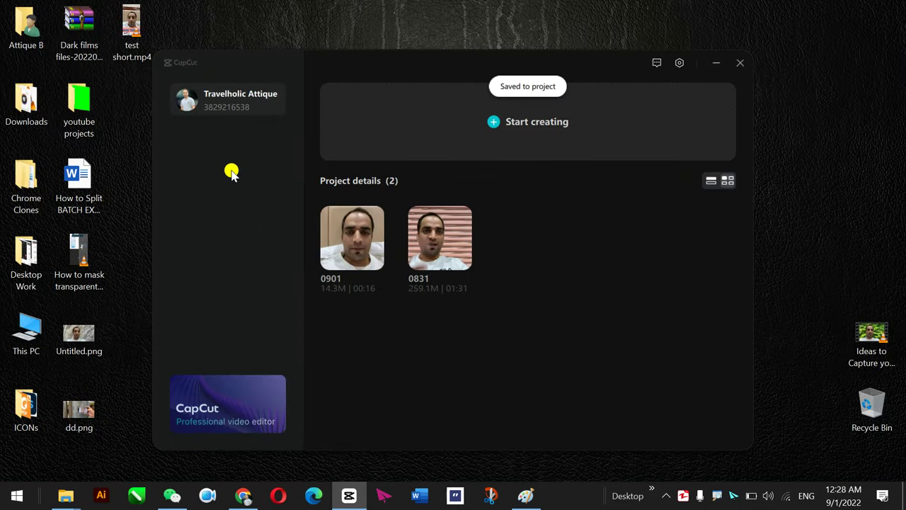
left_click(740, 62)
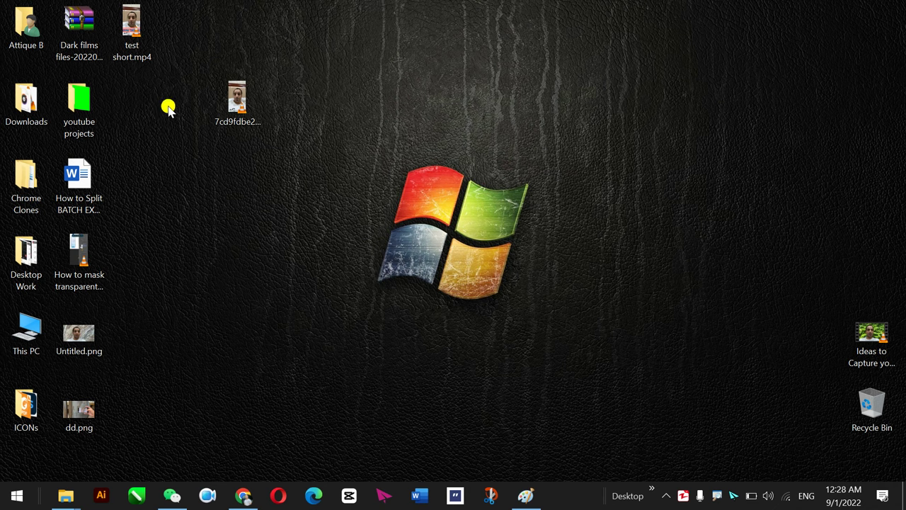
Open test short.mp4 from the desktop so it plays in VLC
left_click(135, 11)
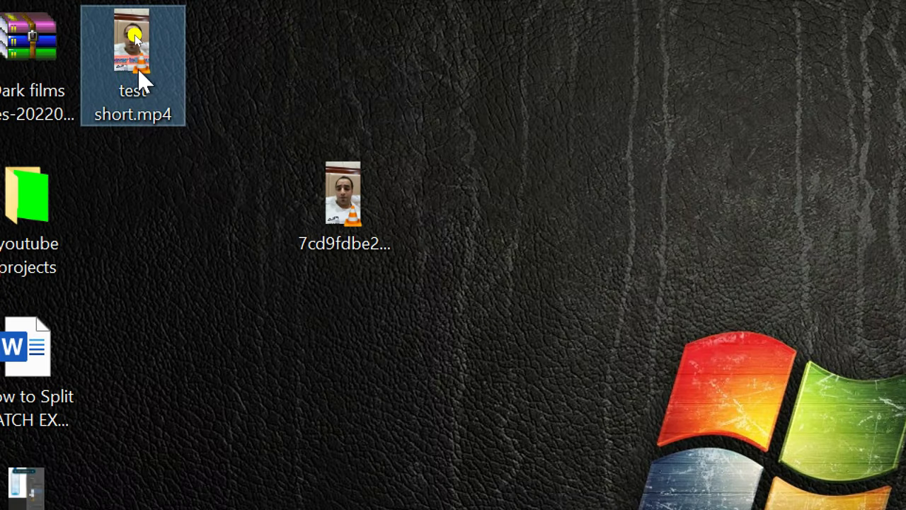
mouse_move(138, 69)
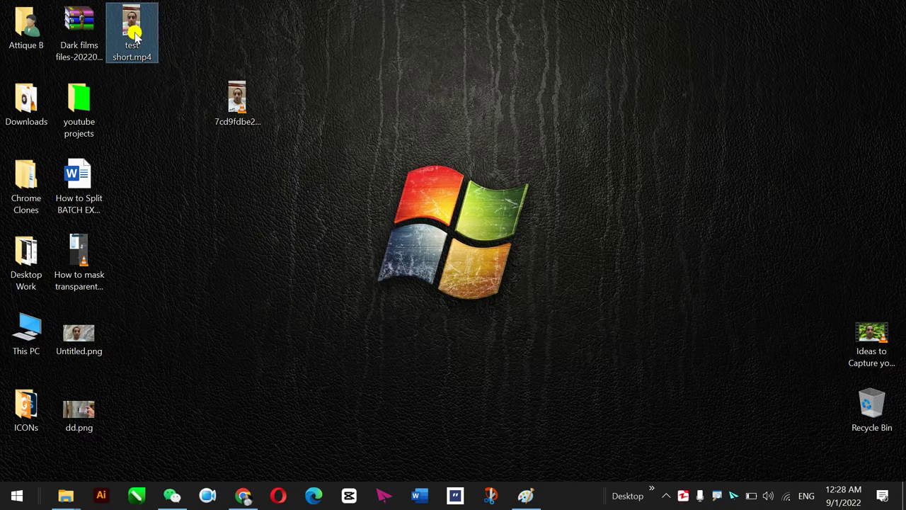
double_click(138, 65)
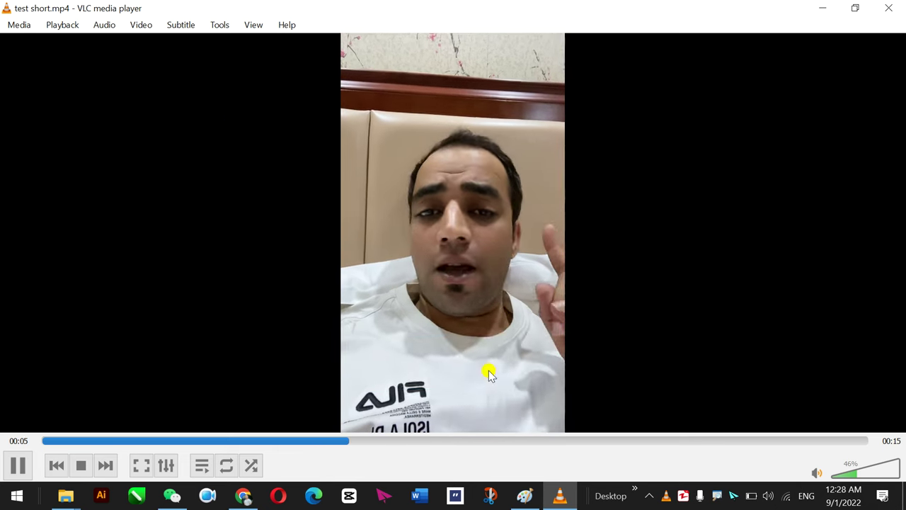
Watch test short.mp4 in VLC, cycling subtitles and pausing and resuming, stopping at 00:08
key("v")
key("space")
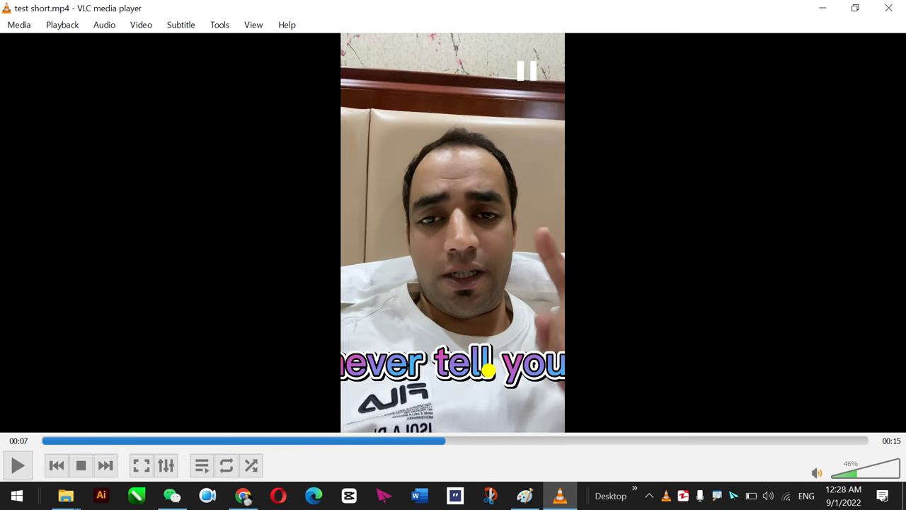
key("space")
key("space")
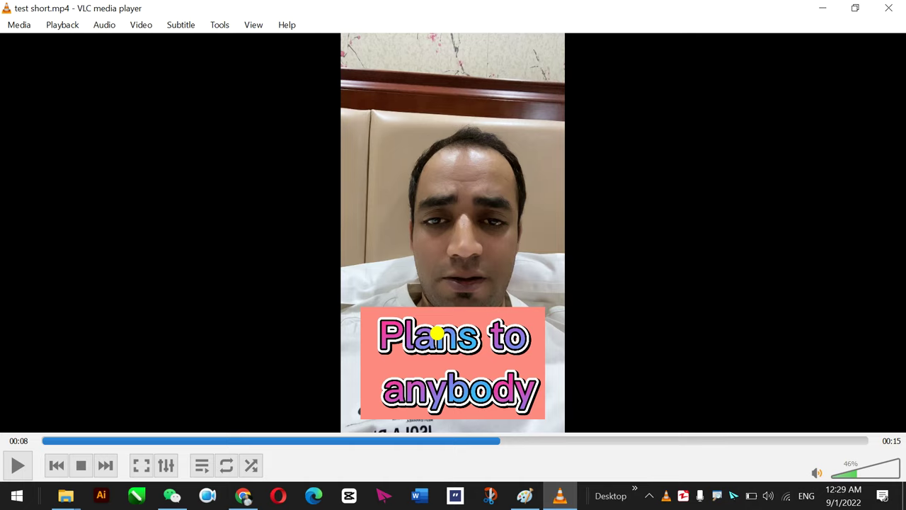
key("alt")
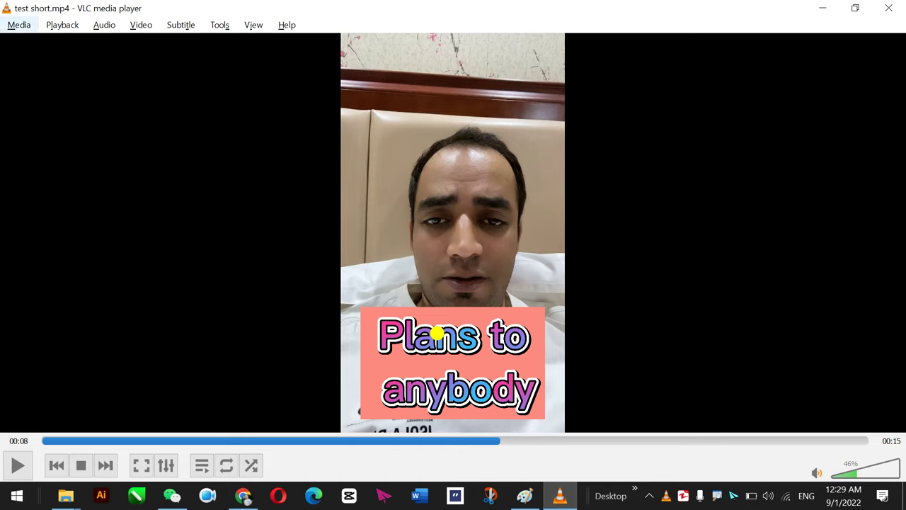